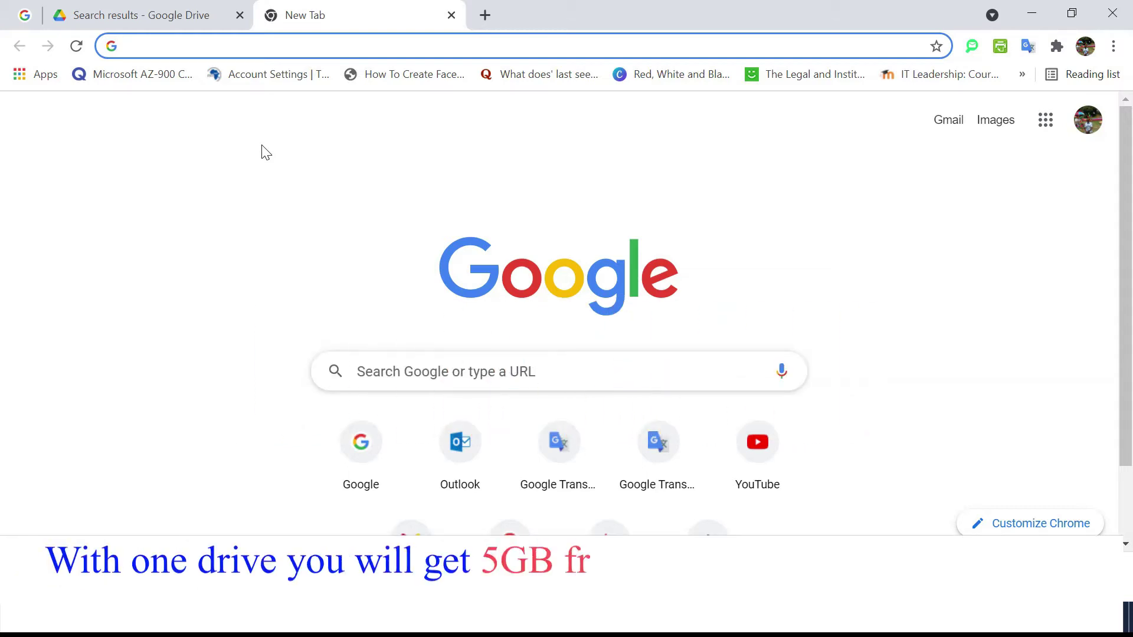
# Load onedrive.live.com in the new tab.
pyautogui.click(252, 45)
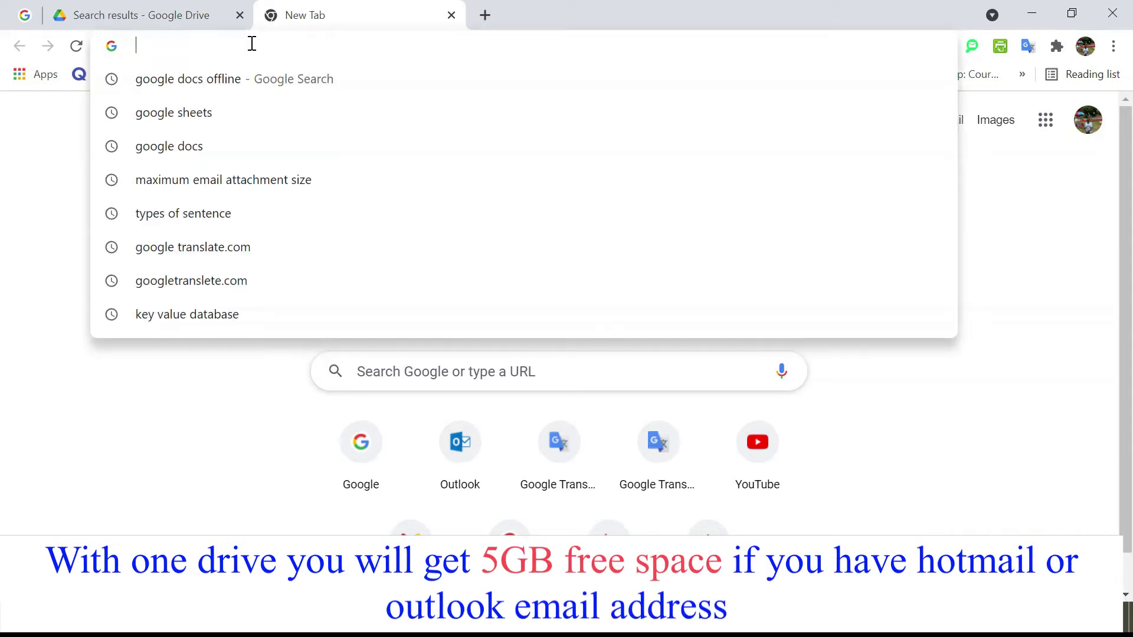
pyautogui.write('oned')
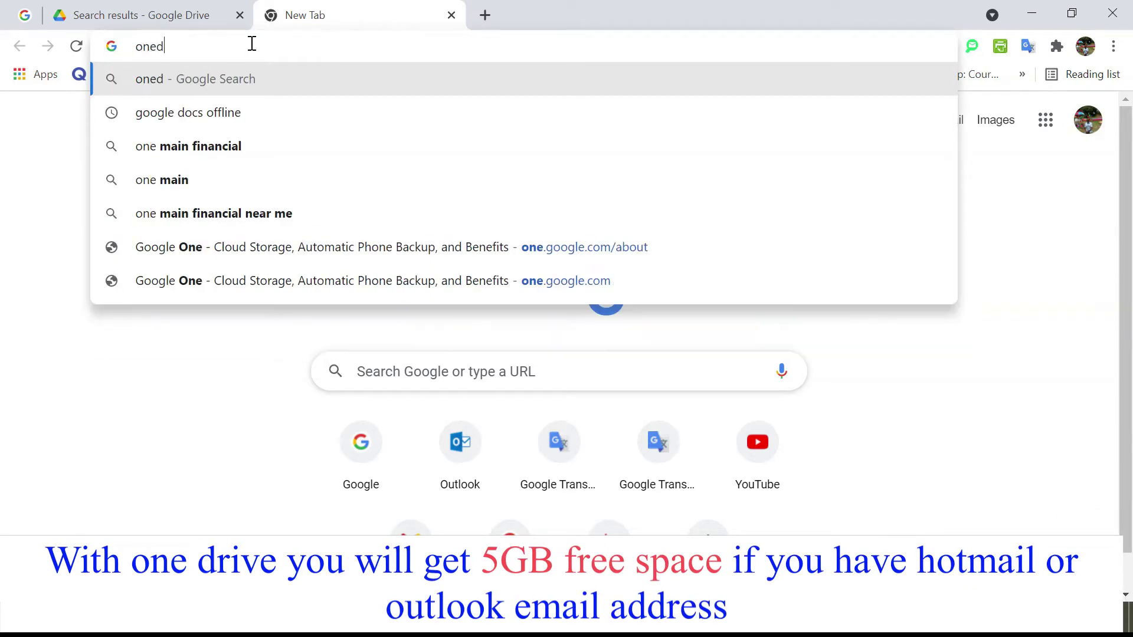
pyautogui.write('rive.live.com')
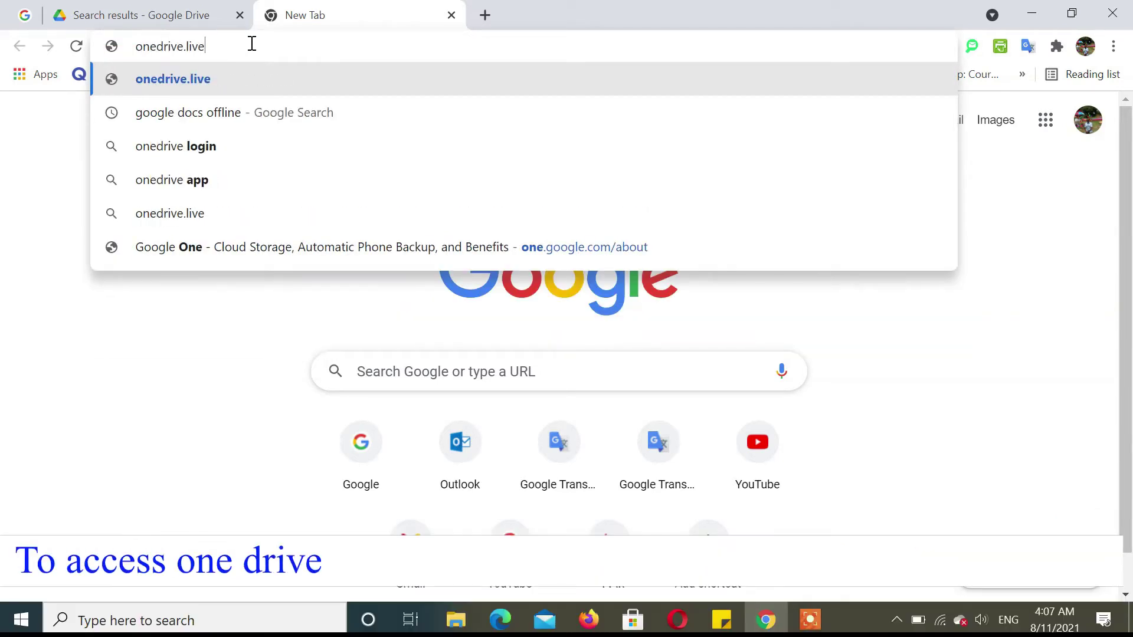
pyautogui.press('Return')
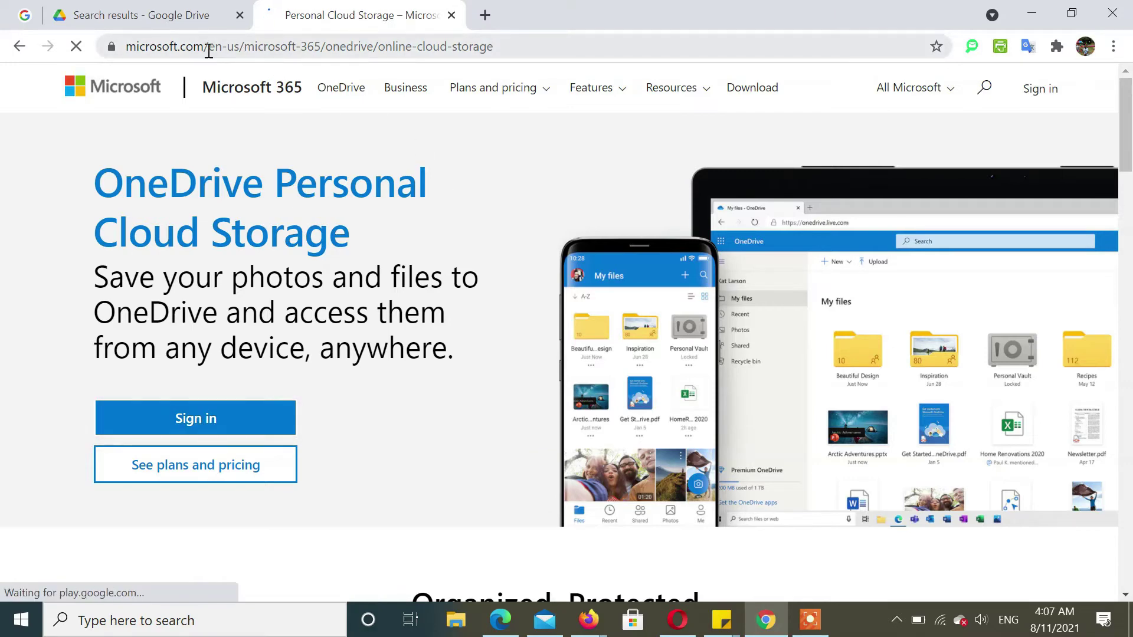
# Sign in to the Microsoft account with its password, declining to stay signed in.
pyautogui.press('Return')
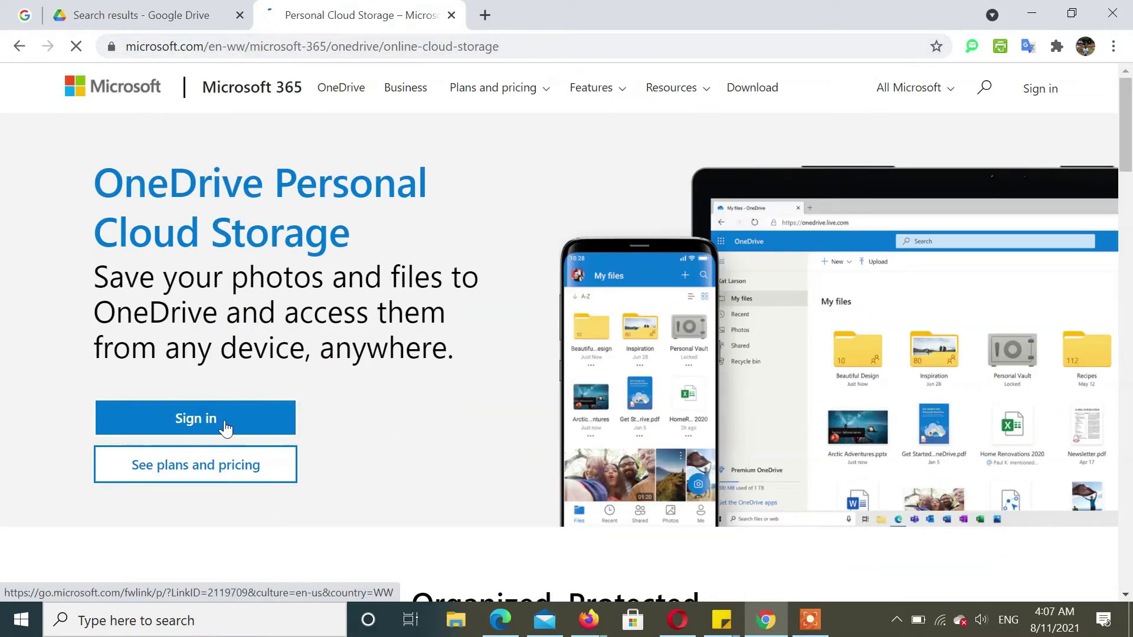
pyautogui.click(224, 416)
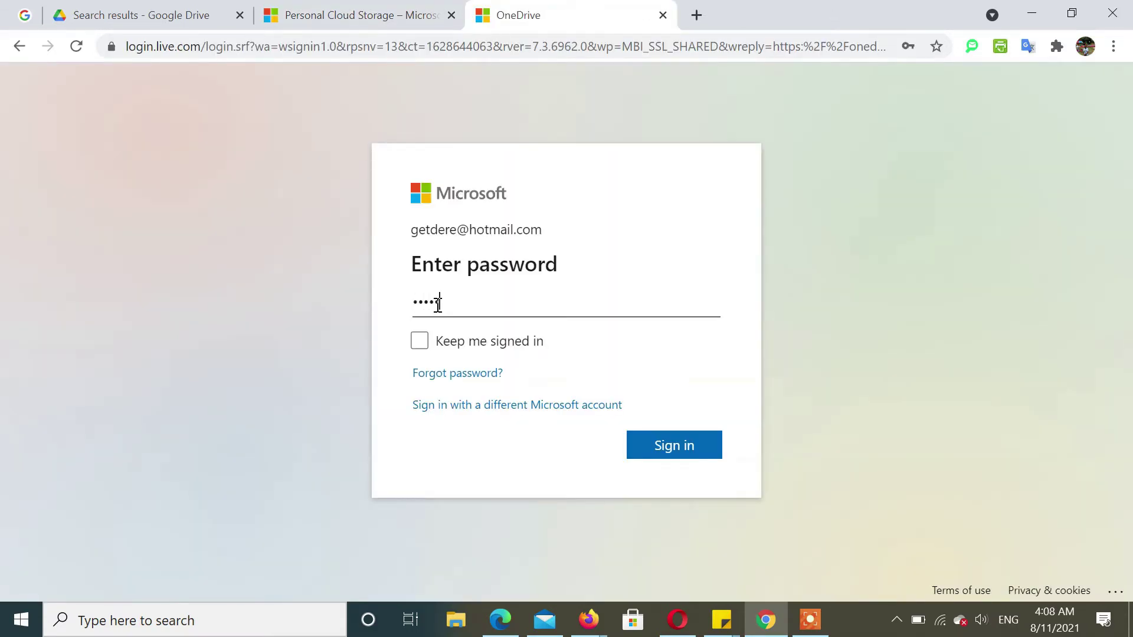
pyautogui.press('Return')
pyautogui.click(576, 424)
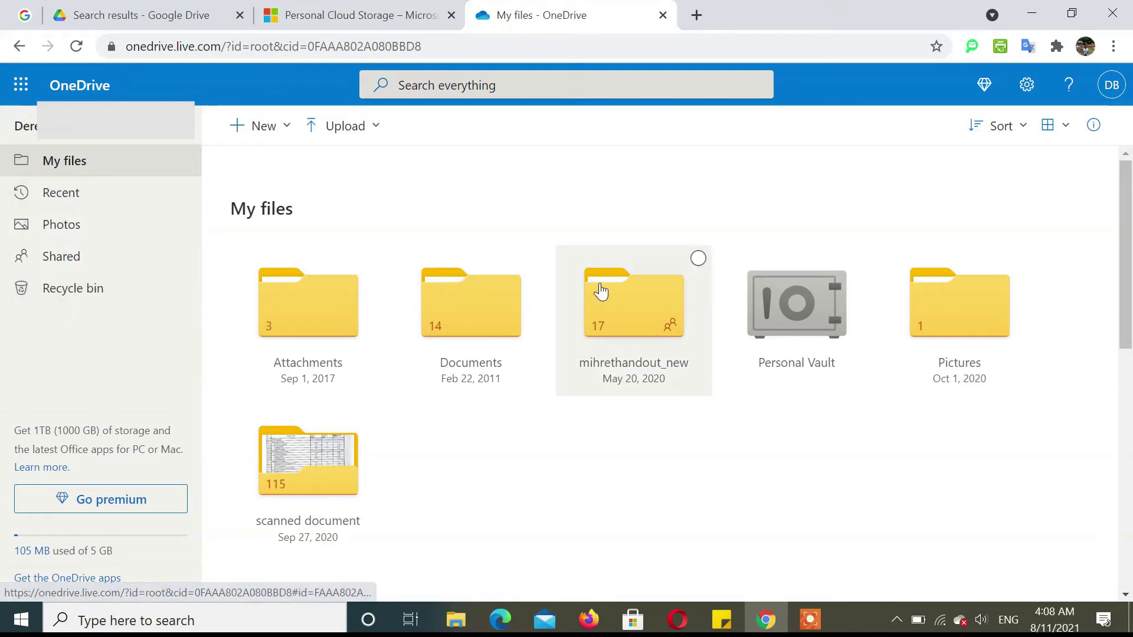
# Upload Web Service Slide.pptx from Downloads into My files and close the progress panel.
pyautogui.scroll(-1, 546, 506)
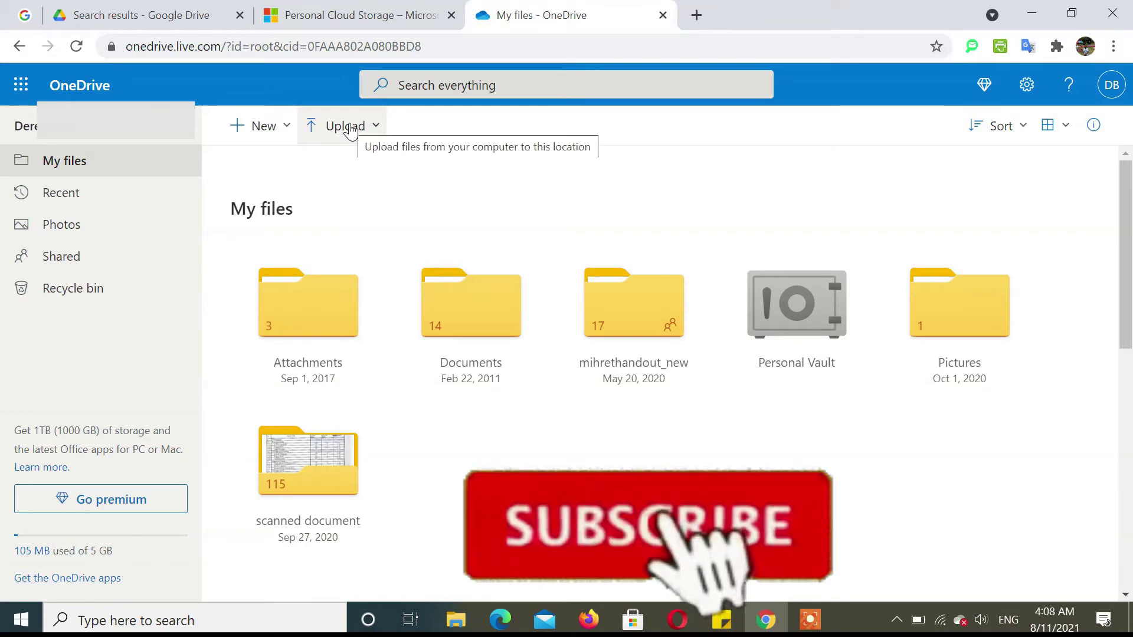
pyautogui.click(349, 127)
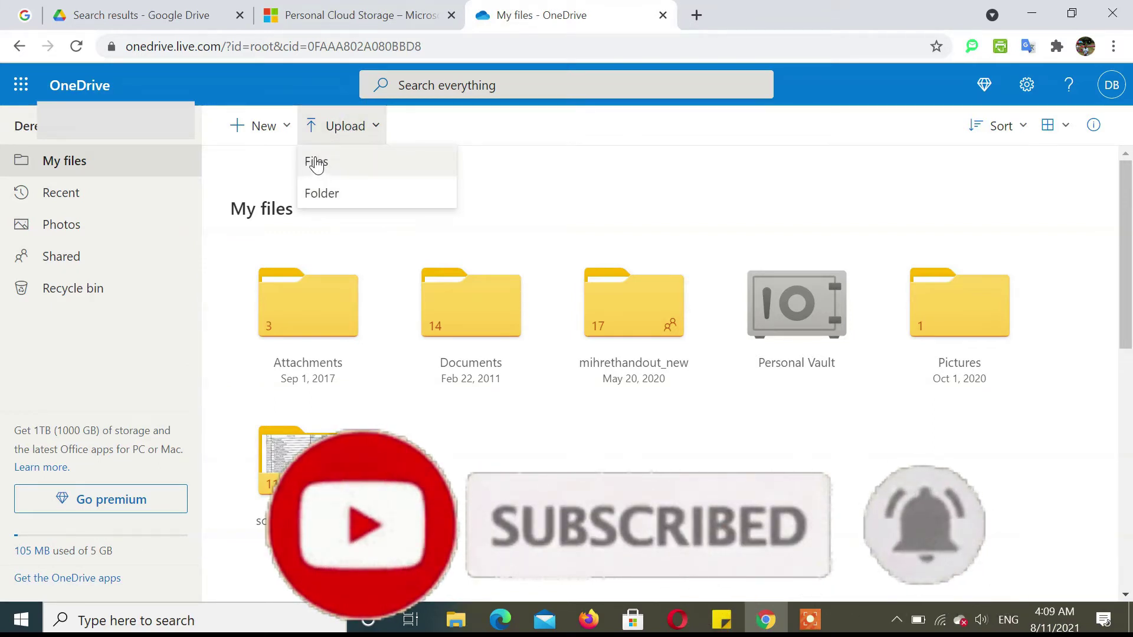
pyautogui.click(316, 161)
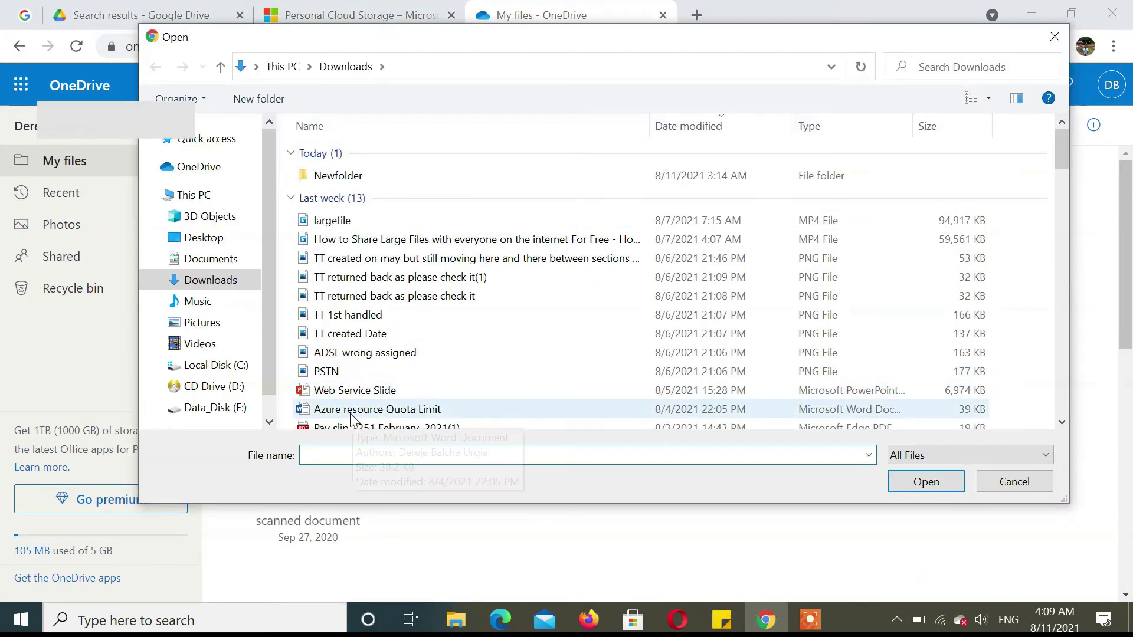
pyautogui.click(362, 394)
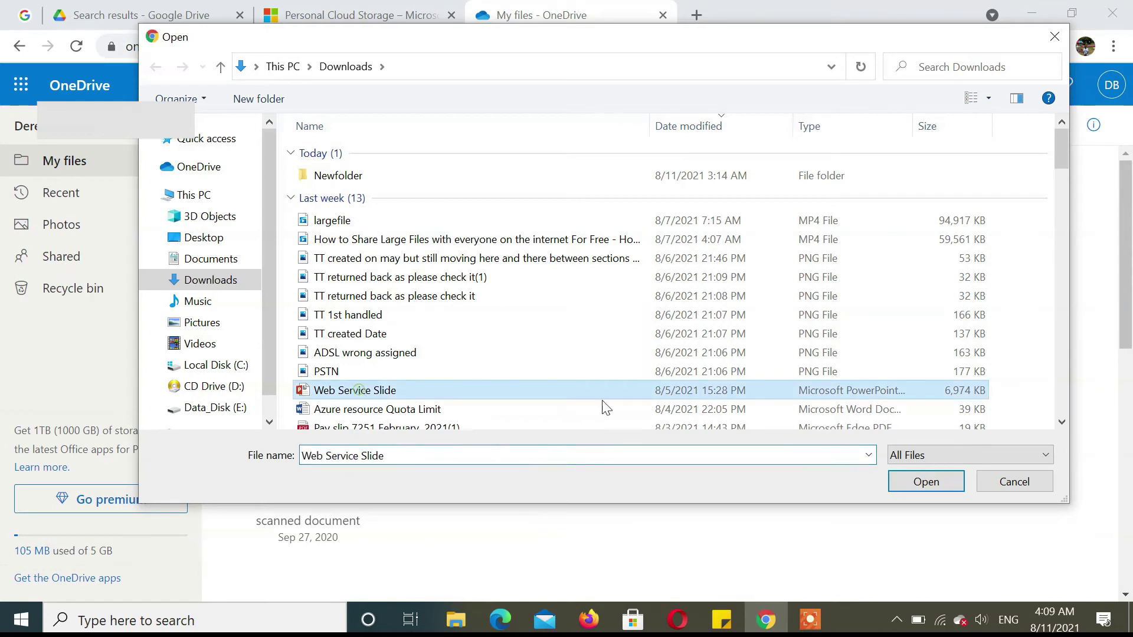
pyautogui.click(925, 482)
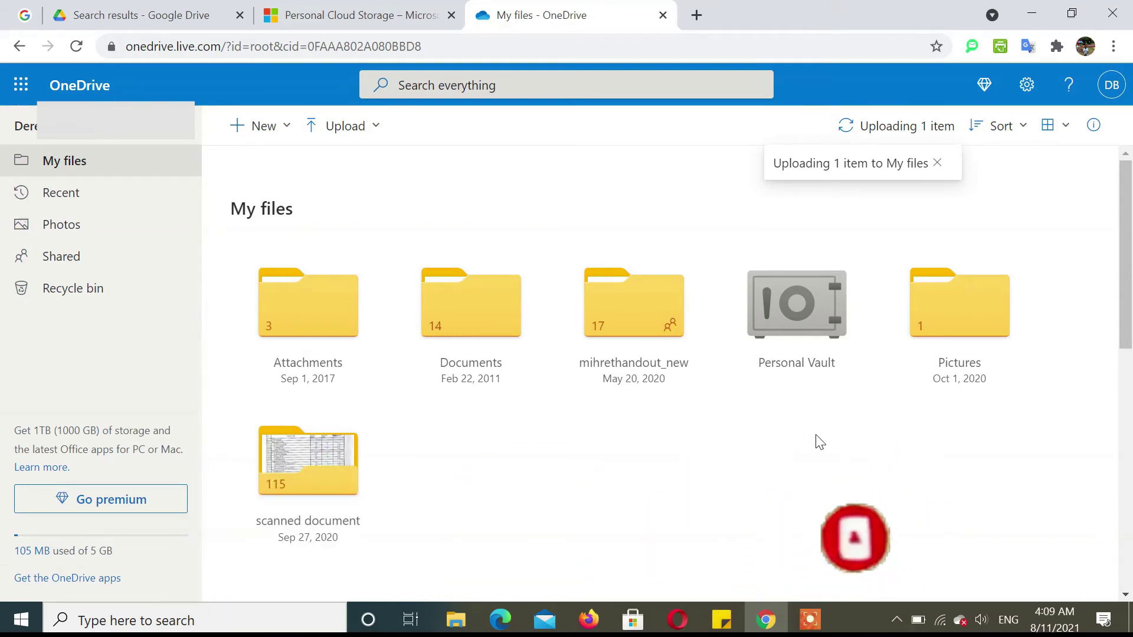
pyautogui.click(864, 115)
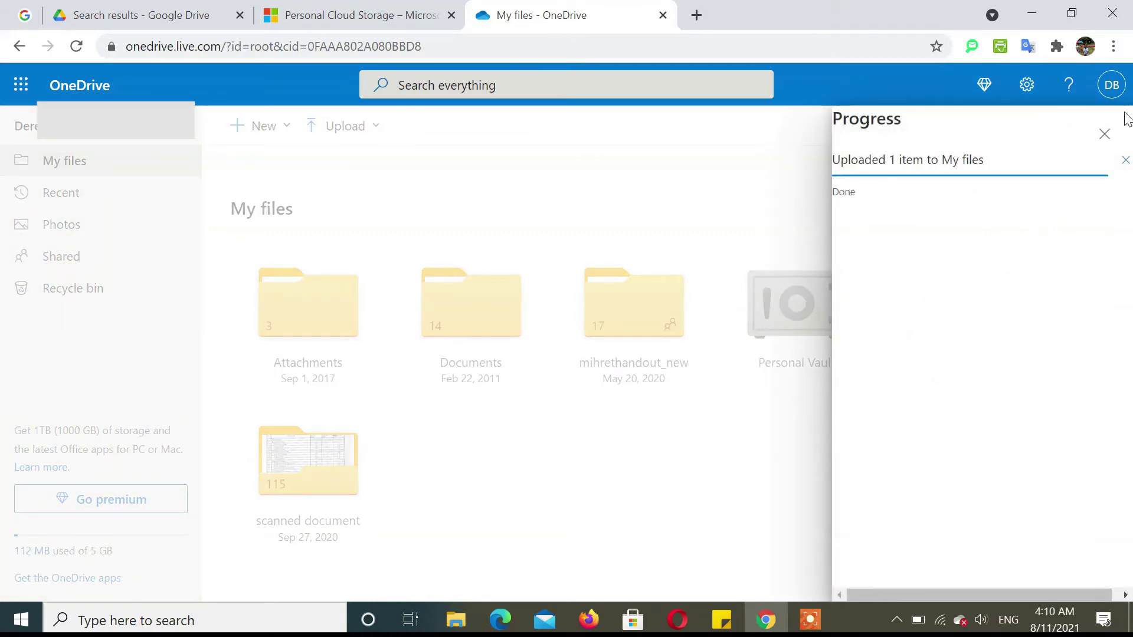
pyautogui.click(1104, 135)
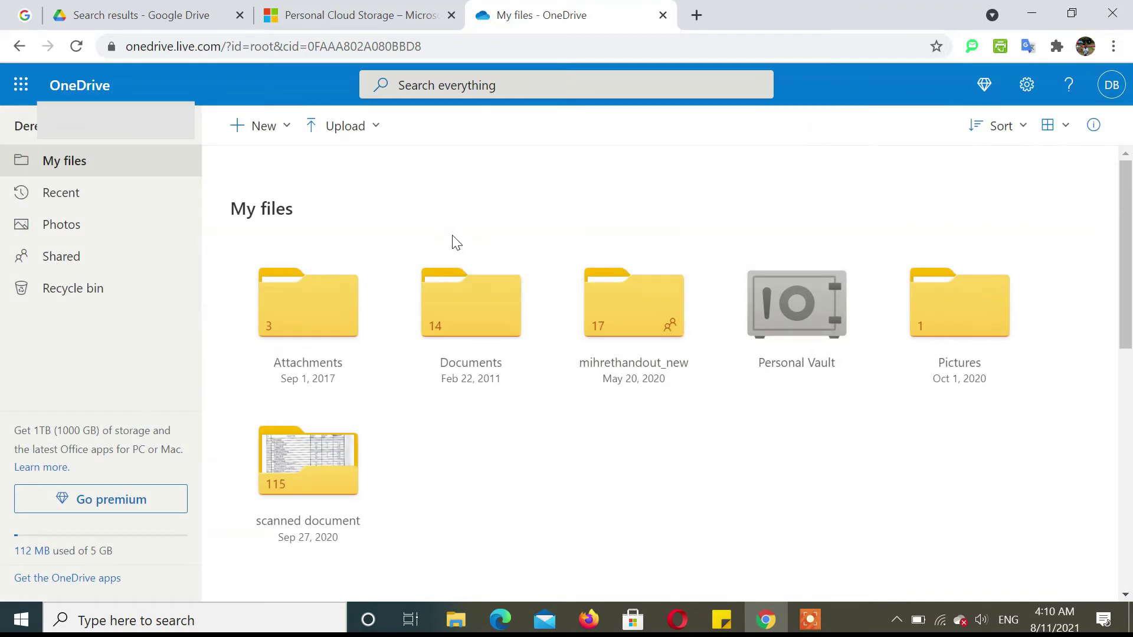
pyautogui.scroll(-9, 456, 242)
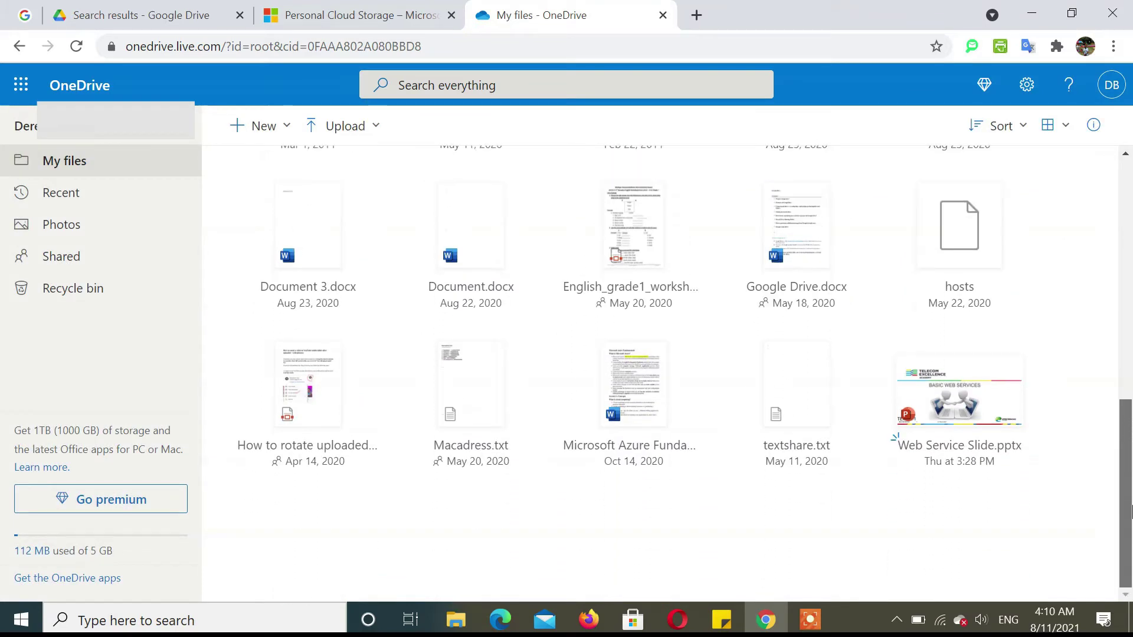
pyautogui.scroll(1, 1051, 472)
pyautogui.scroll(-1, 977, 436)
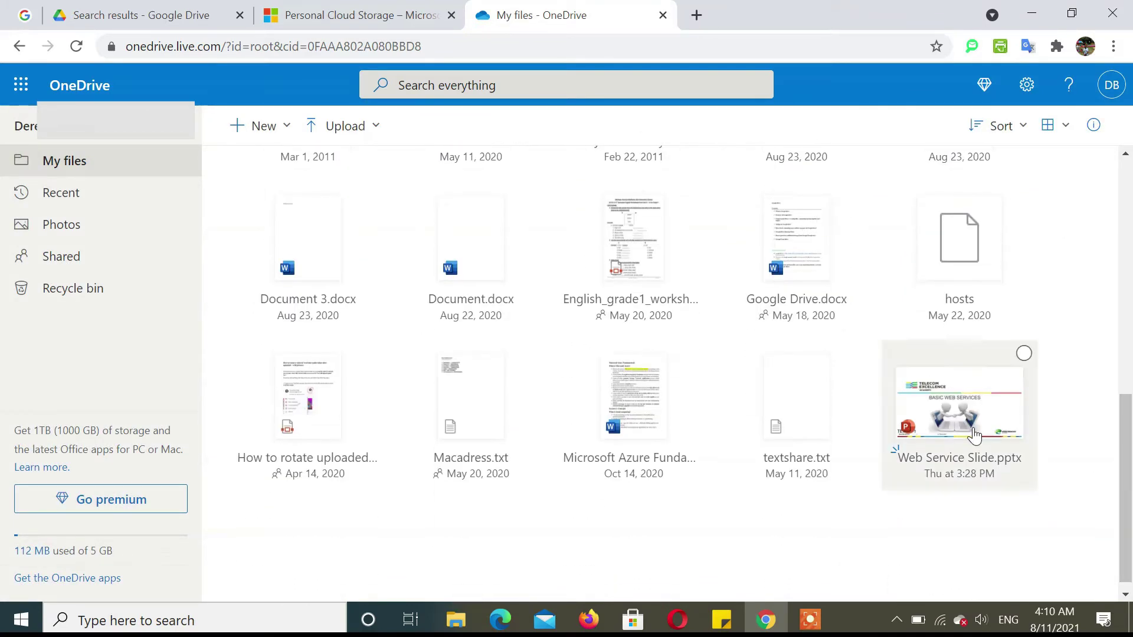
pyautogui.scroll(1, 1058, 381)
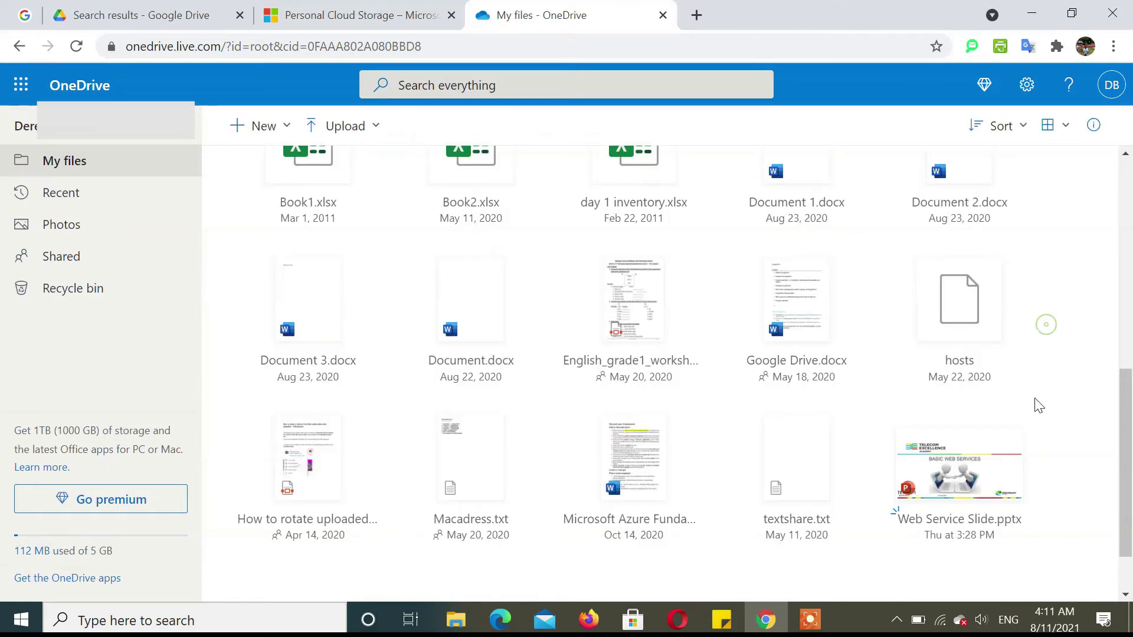
# Share Web Service Slide.pptx with an 'Anyone with the link can edit' link, skipping the premium password option.
pyautogui.rightClick(915, 450)
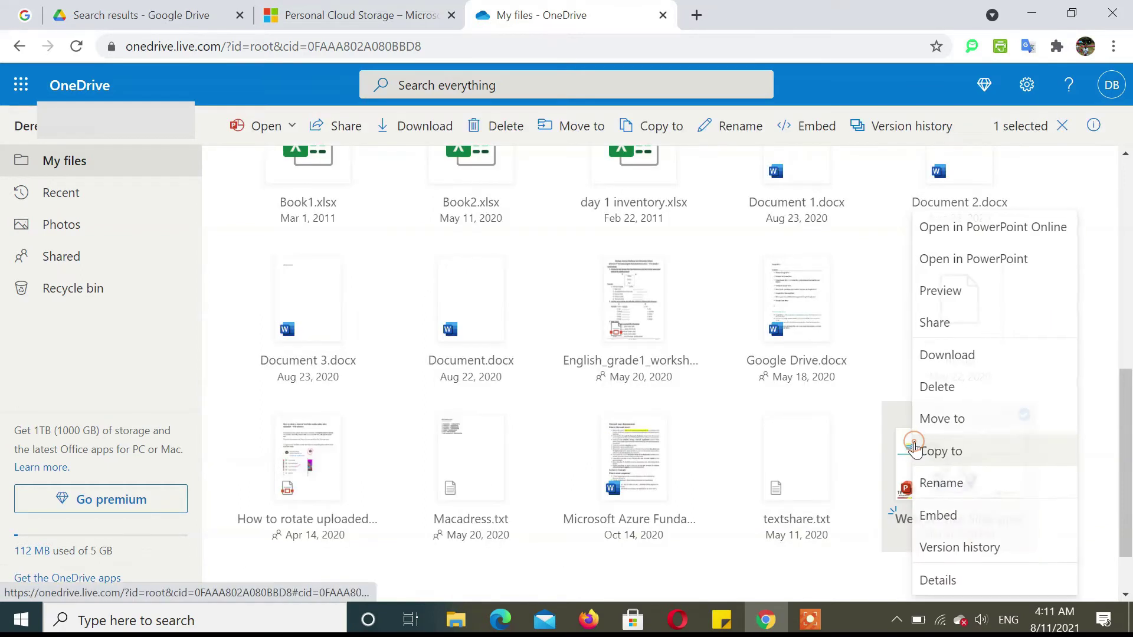
pyautogui.press('Escape')
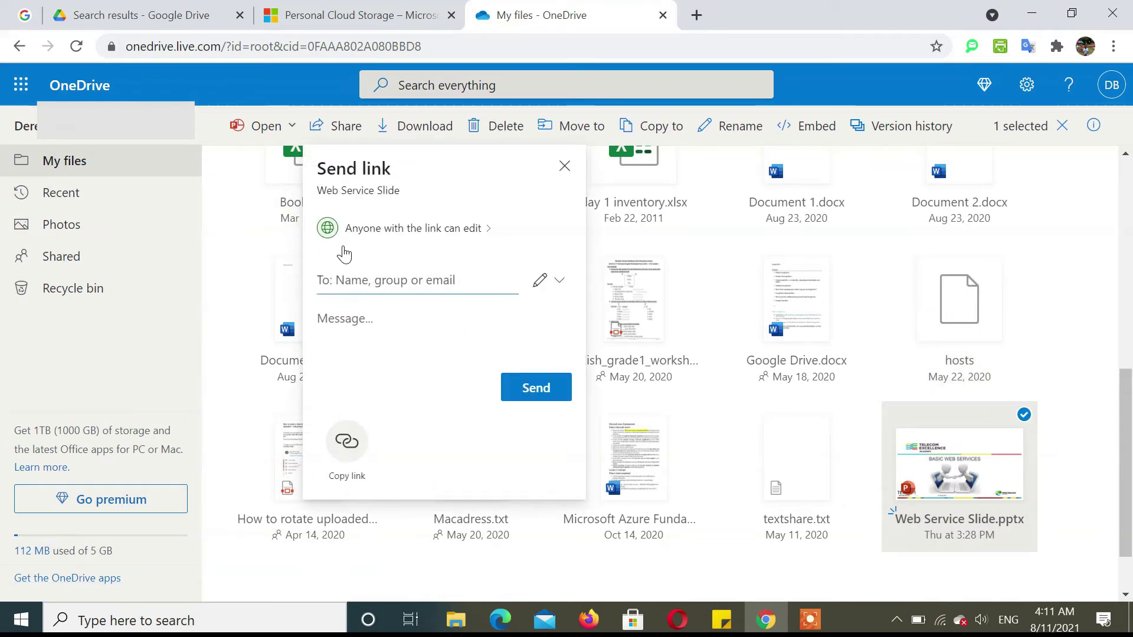
pyautogui.click(422, 232)
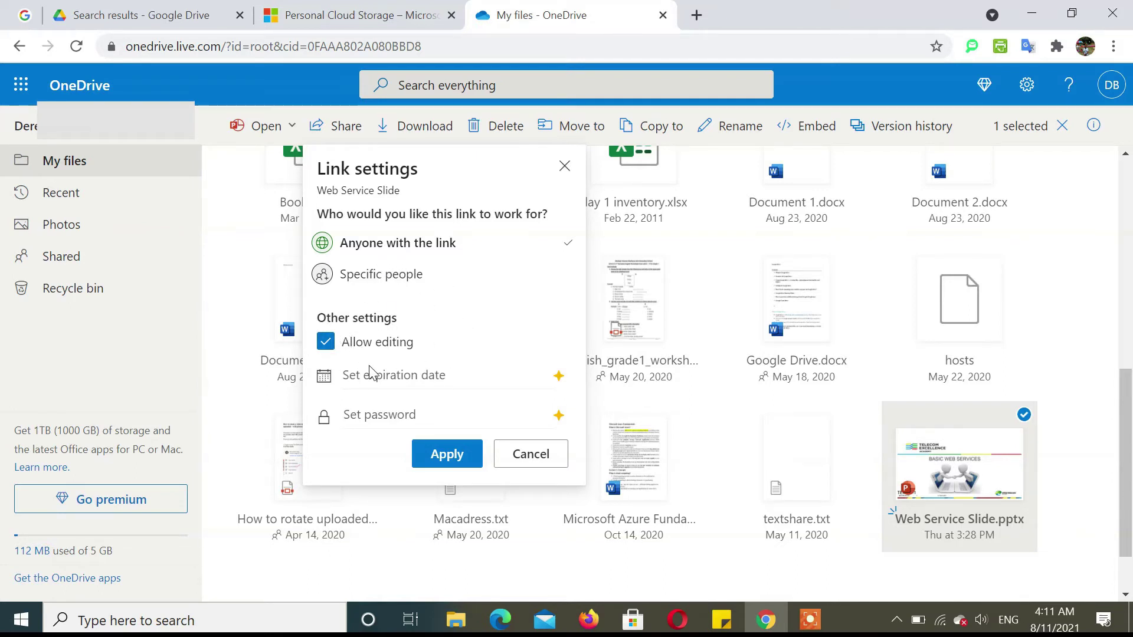
pyautogui.click(409, 420)
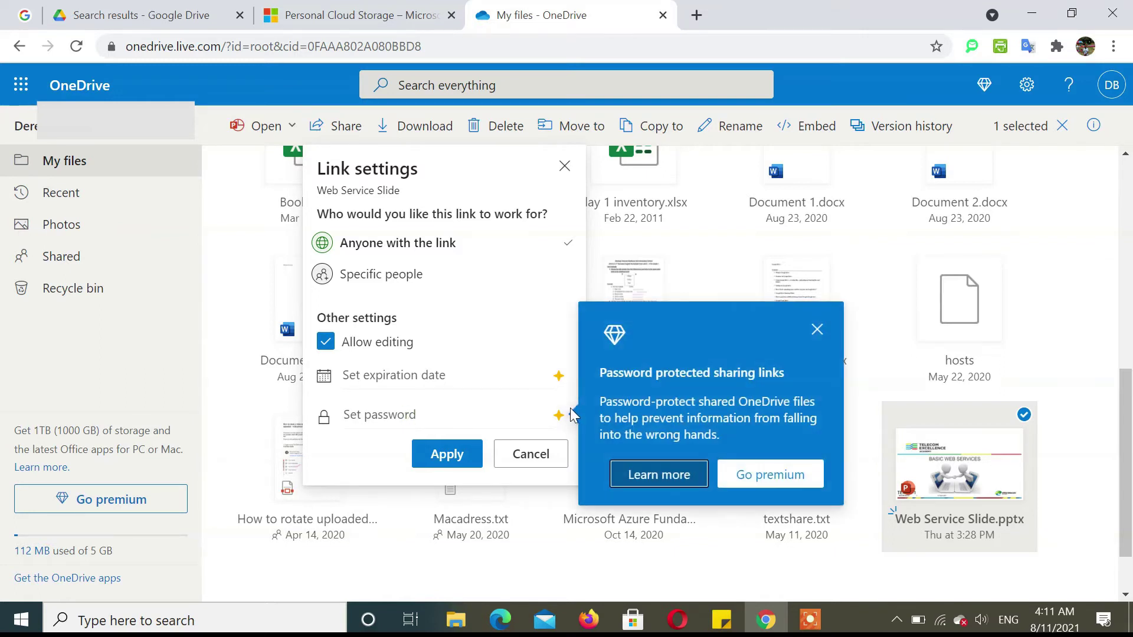
pyautogui.click(818, 332)
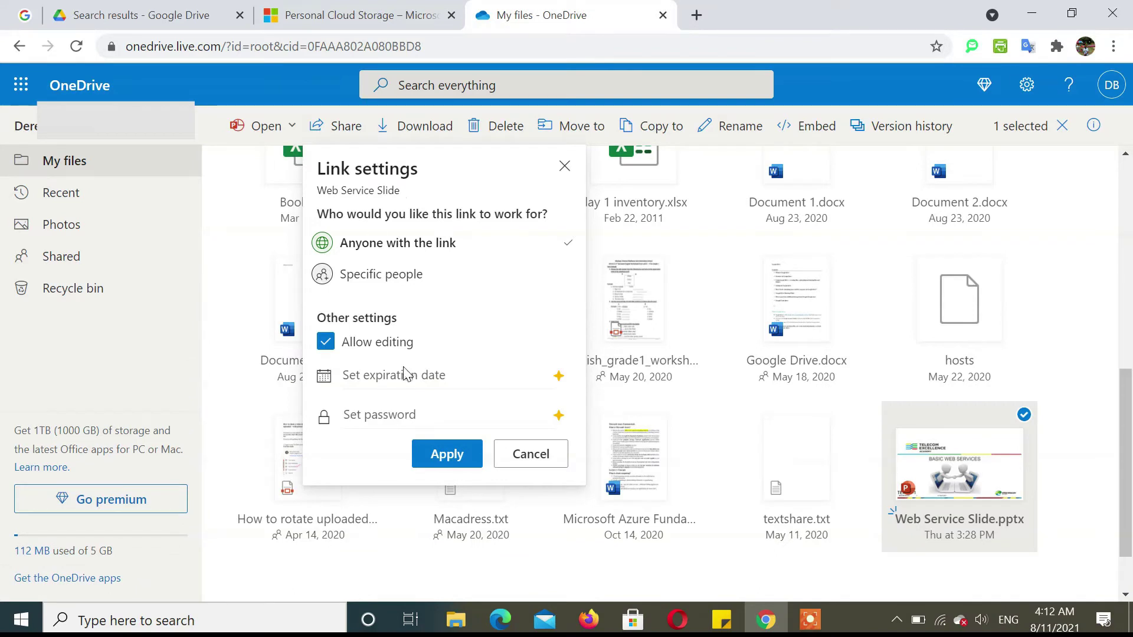
pyautogui.click(451, 455)
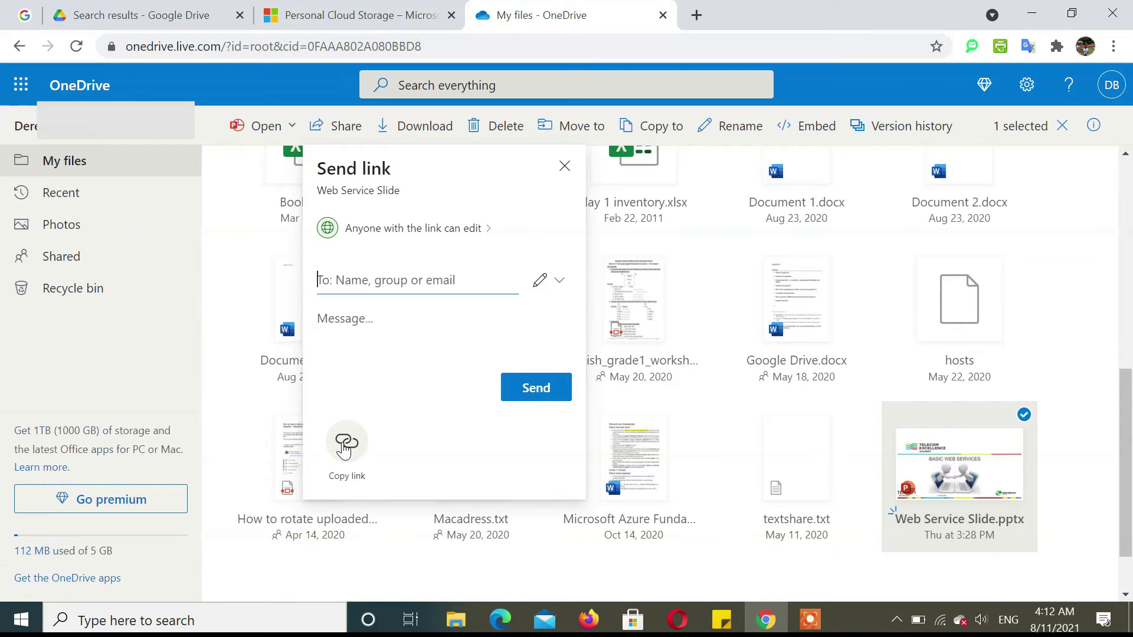
# Copy the Web Service Slide share link to the clipboard, then start a new tab.
pyautogui.click(345, 449)
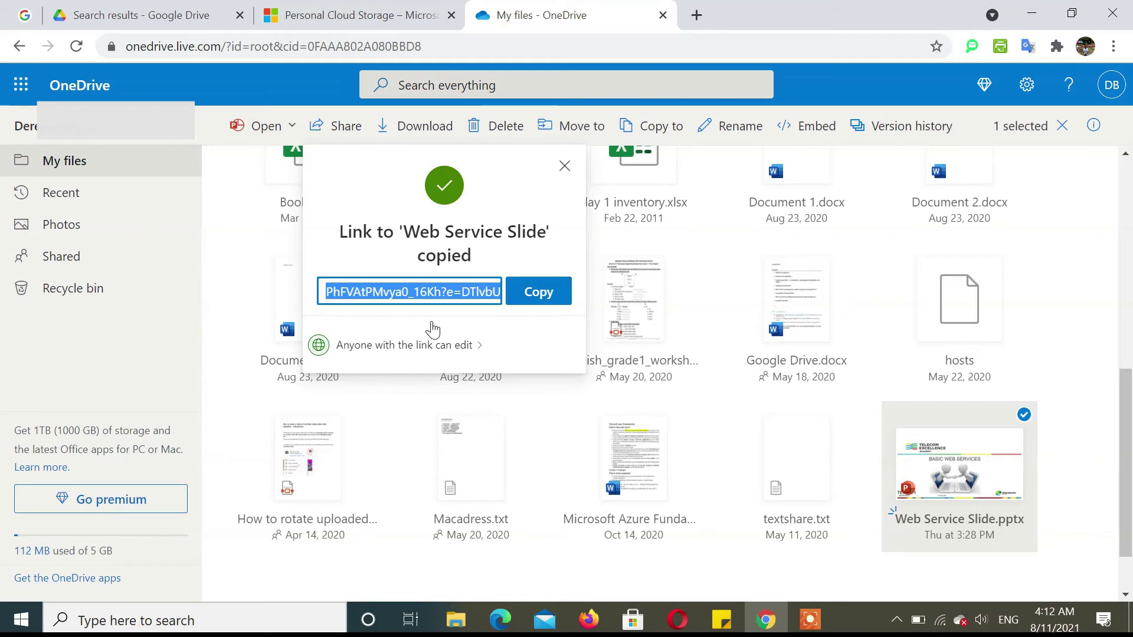
pyautogui.click(532, 300)
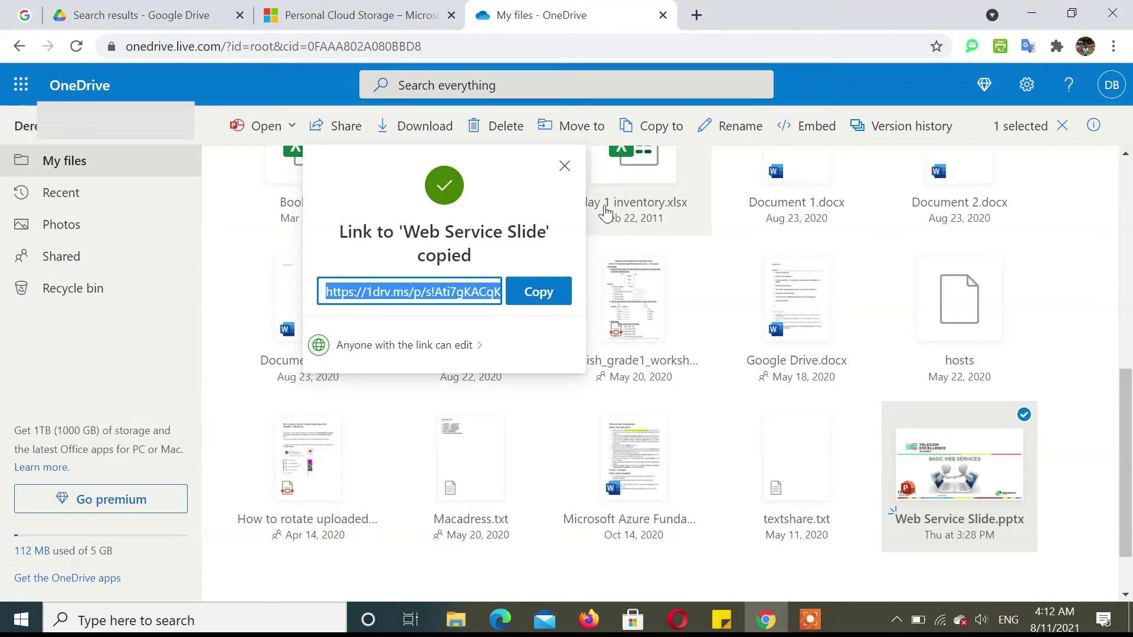
pyautogui.click(567, 163)
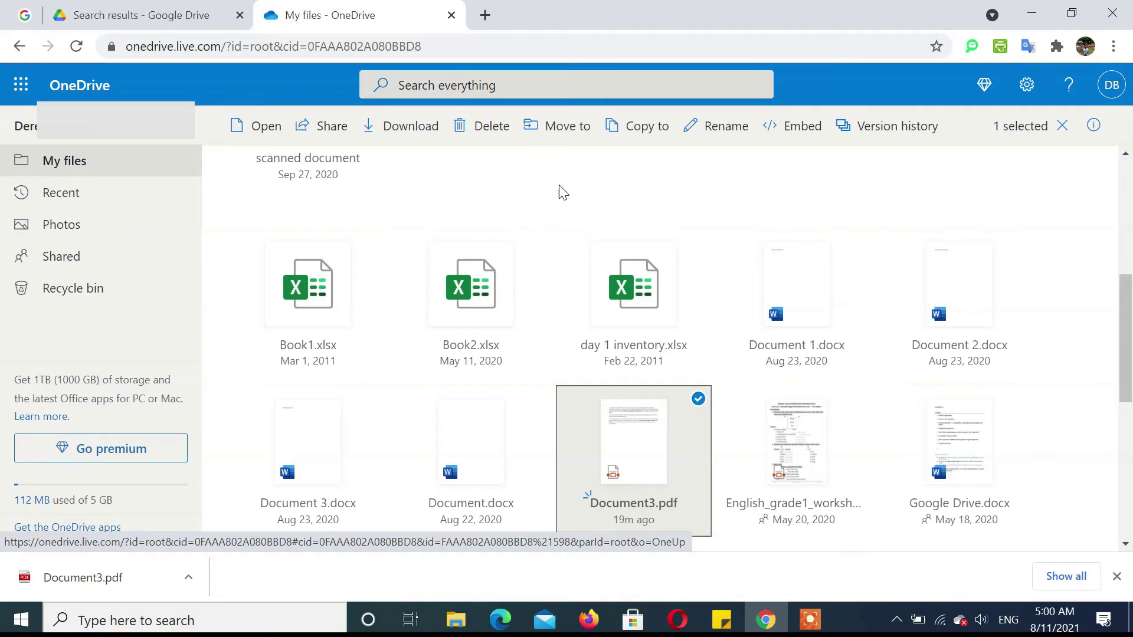
pyautogui.click(485, 14)
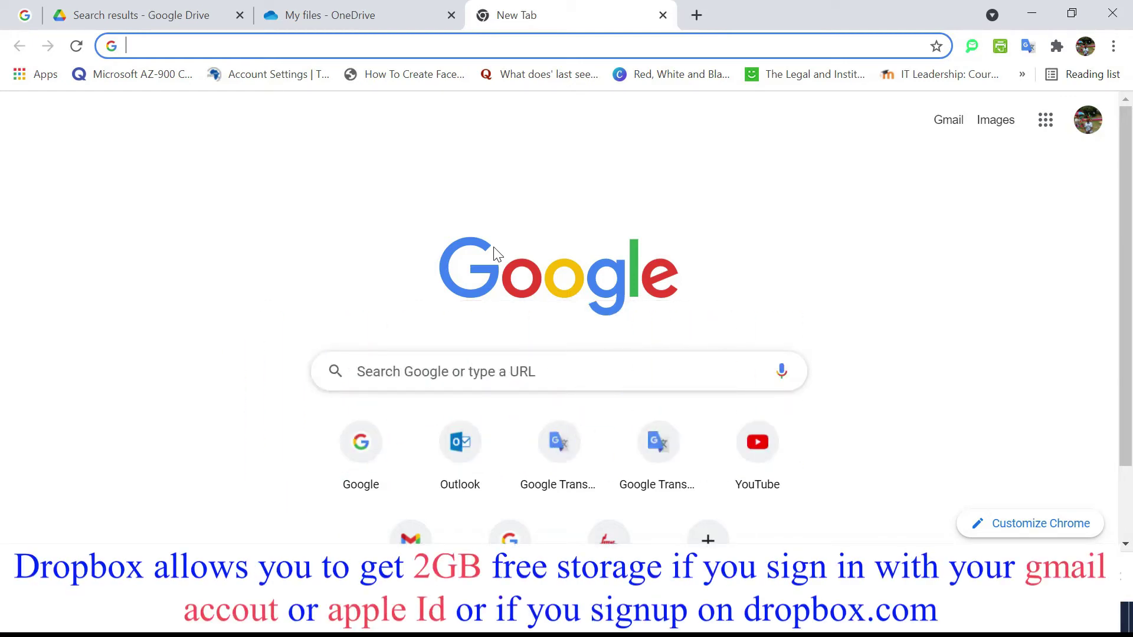
# Go to dropbox.com by accepting the suggestion for 'drop'.
pyautogui.write('drop')
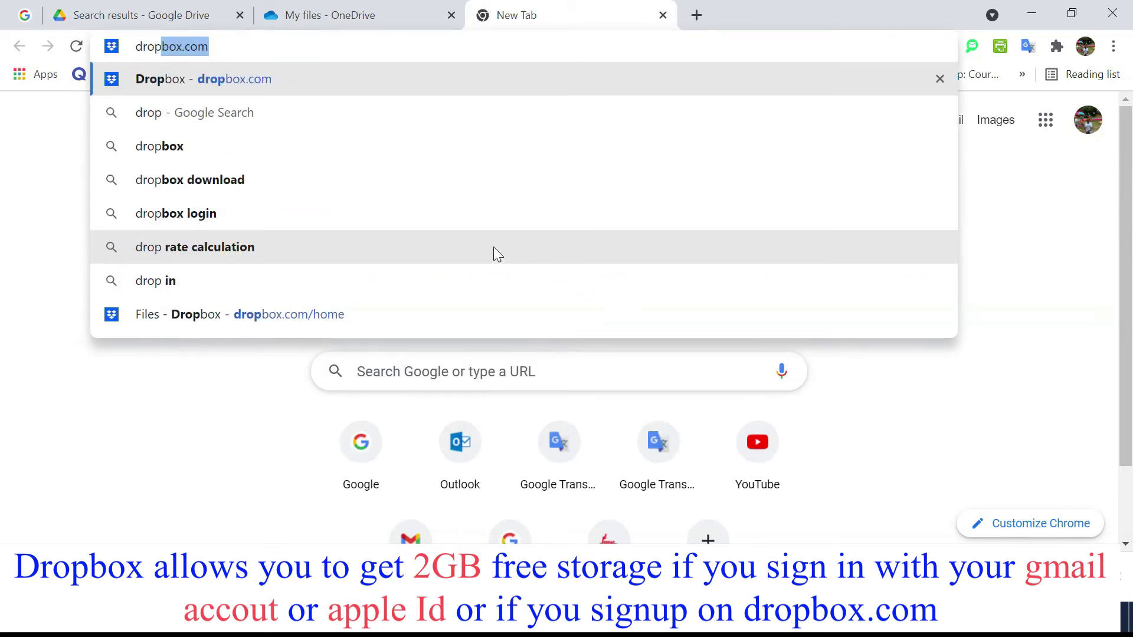
pyautogui.press('Return')
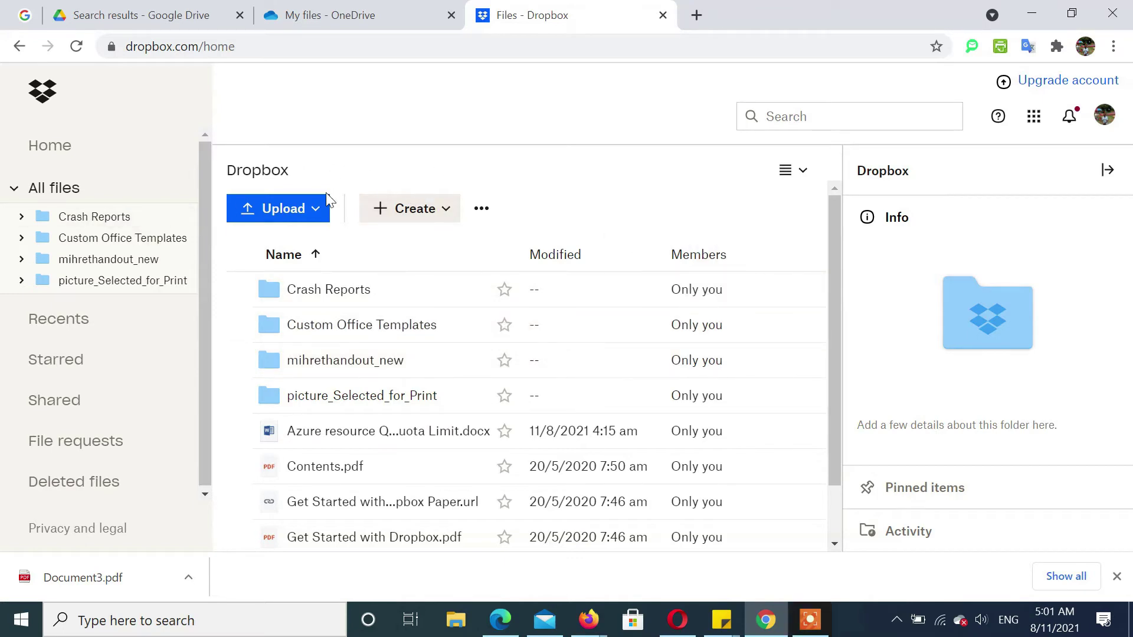
# Upload Azure resource Quota Limit(1) (1).docx to Dropbox and select it.
pyautogui.click(278, 213)
pyautogui.click(278, 249)
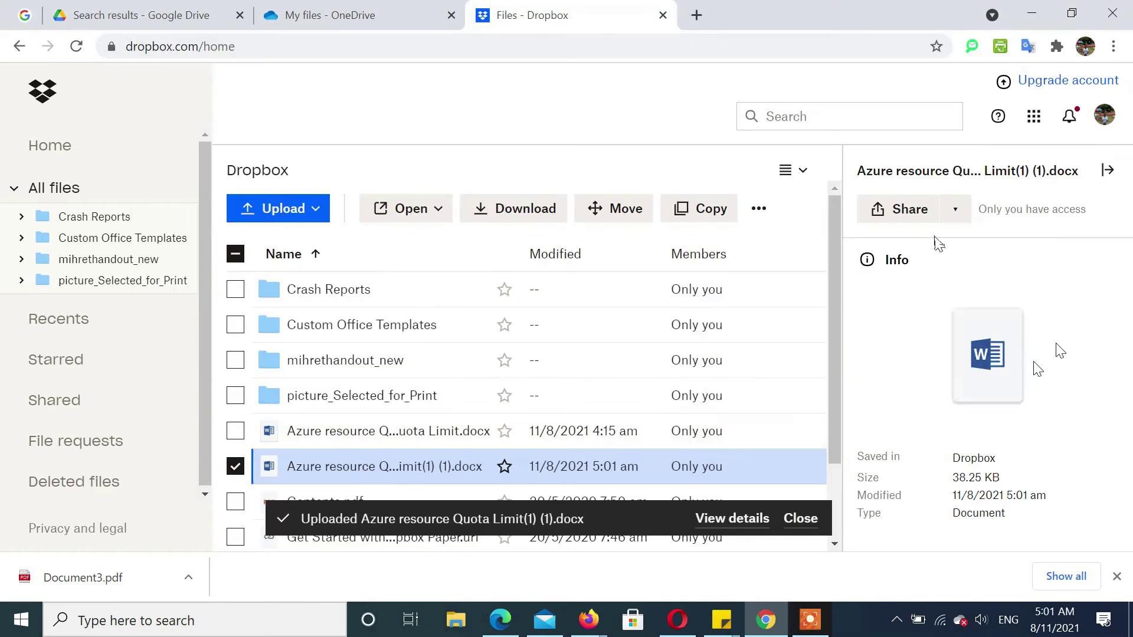
pyautogui.click(247, 474)
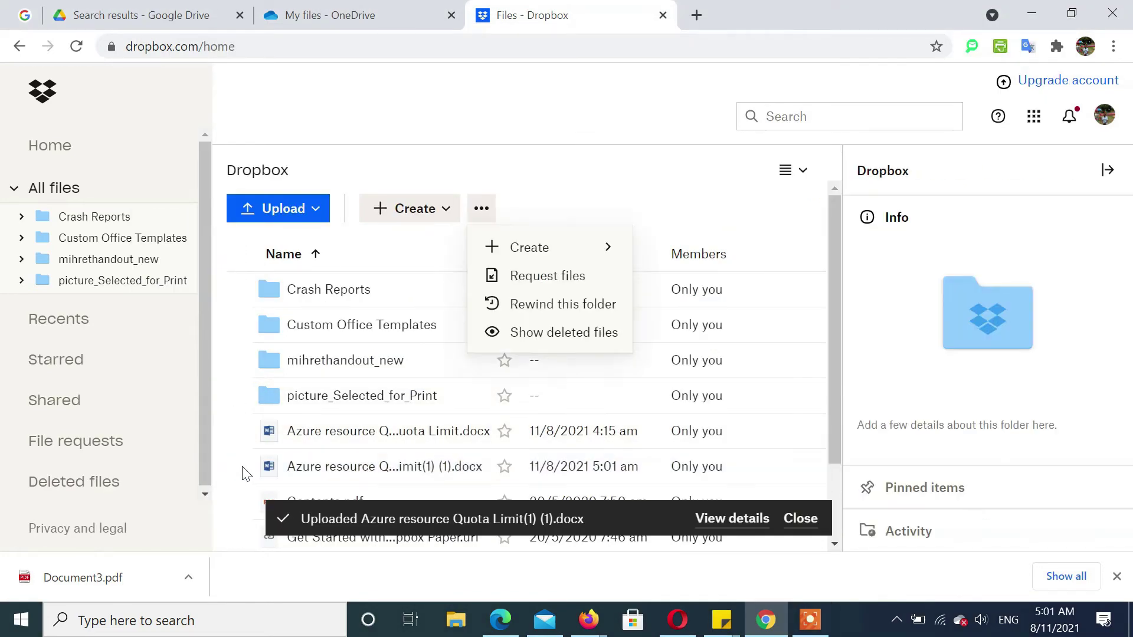
pyautogui.click(246, 471)
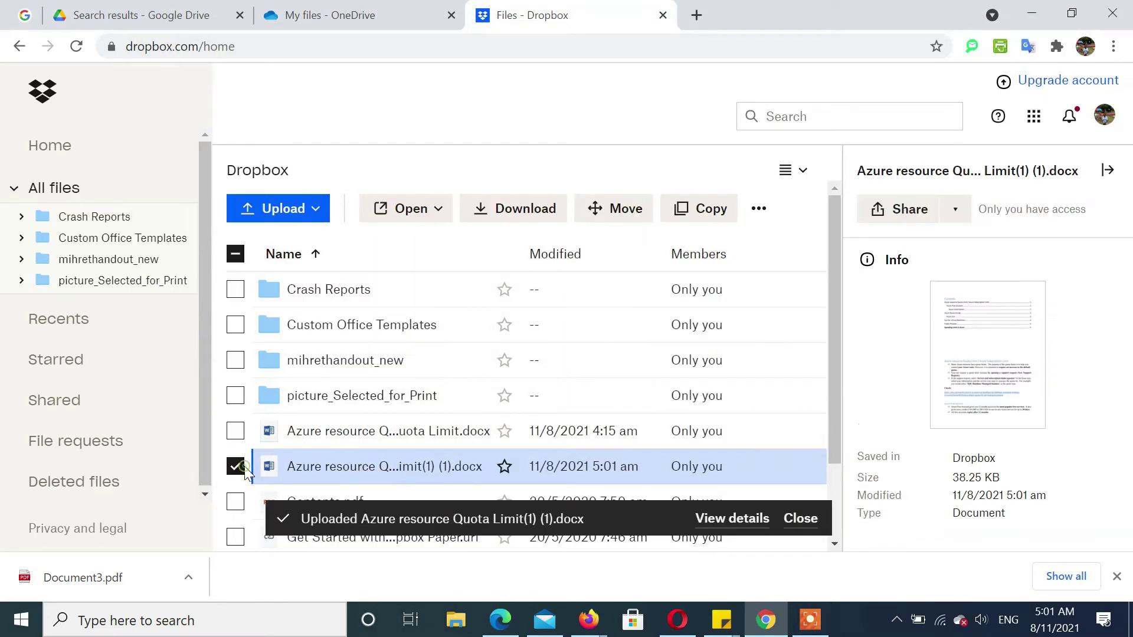
# Copy a 'can edit' share link for the document, then start a new tab.
pyautogui.click(921, 206)
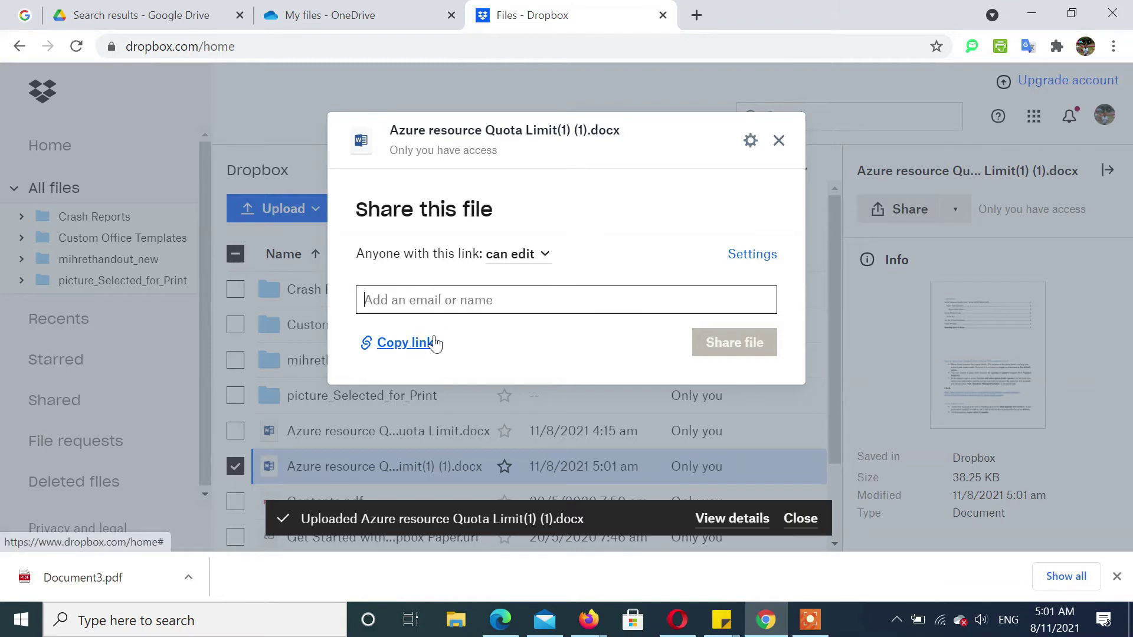
pyautogui.click(543, 255)
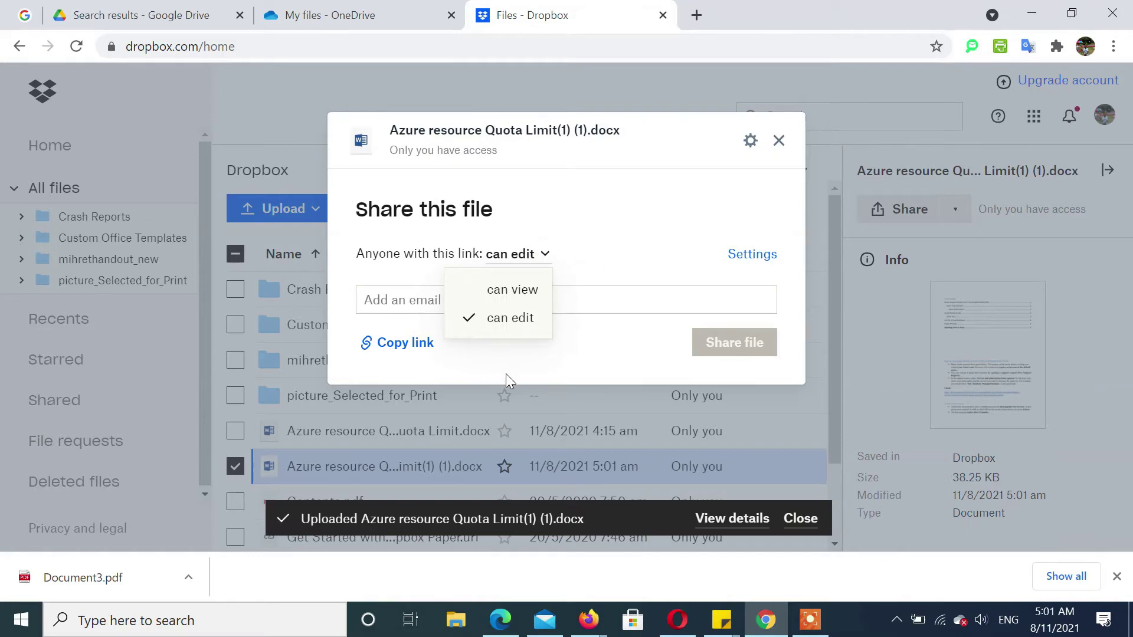
pyautogui.click(501, 372)
pyautogui.click(405, 343)
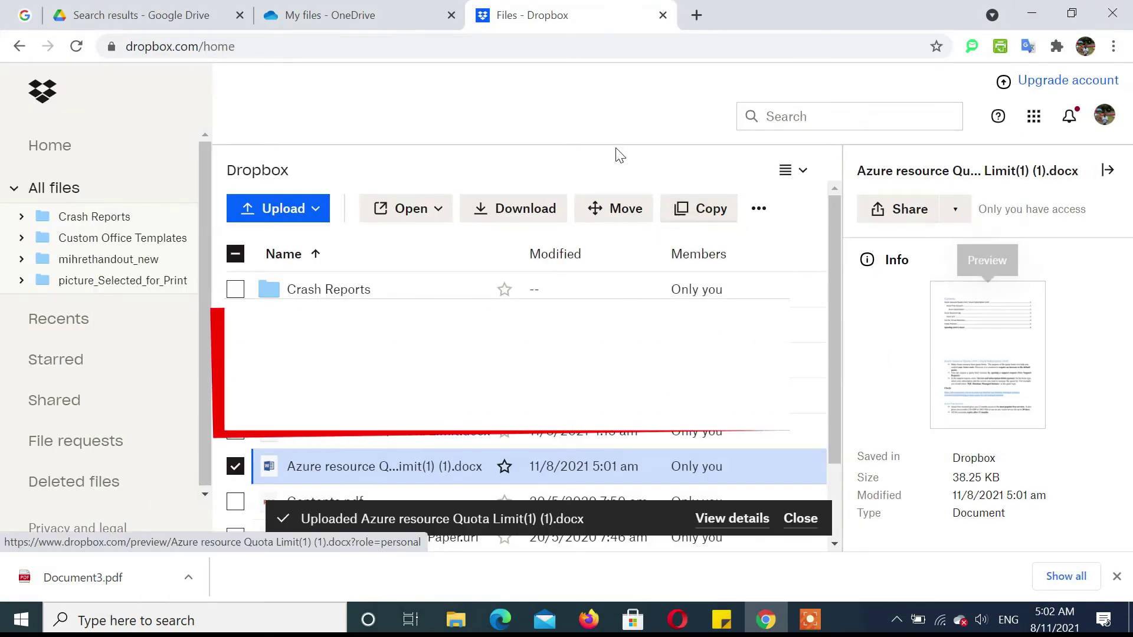
pyautogui.click(696, 14)
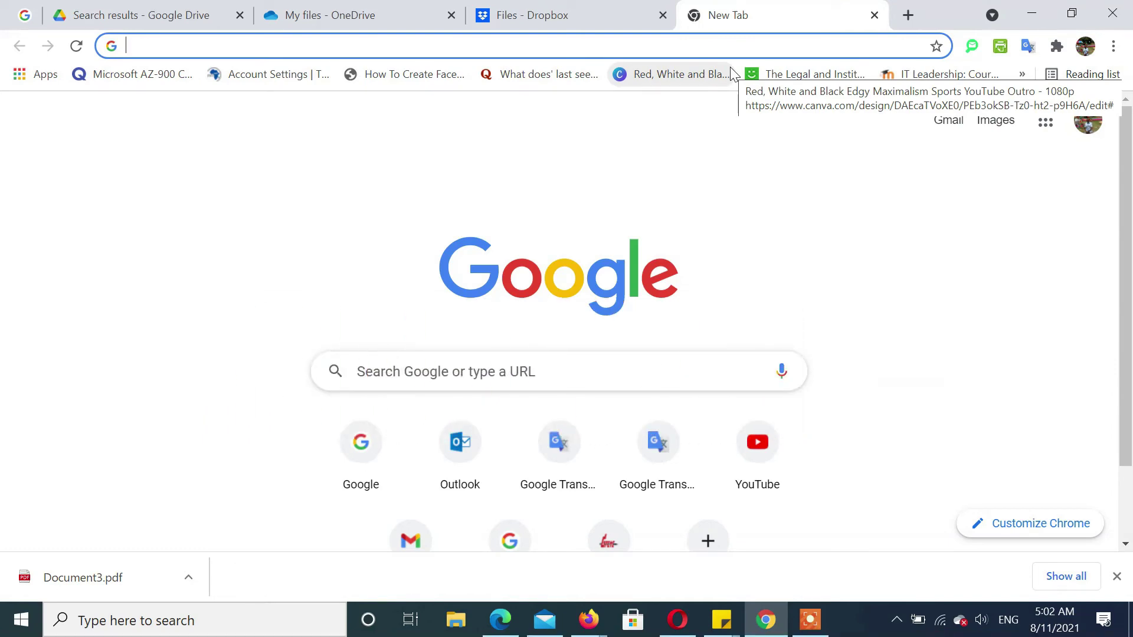
# Open wetransfer.com from the 'we' suggestion and scroll down the plan page.
pyautogui.write('we')
pyautogui.press('Return')
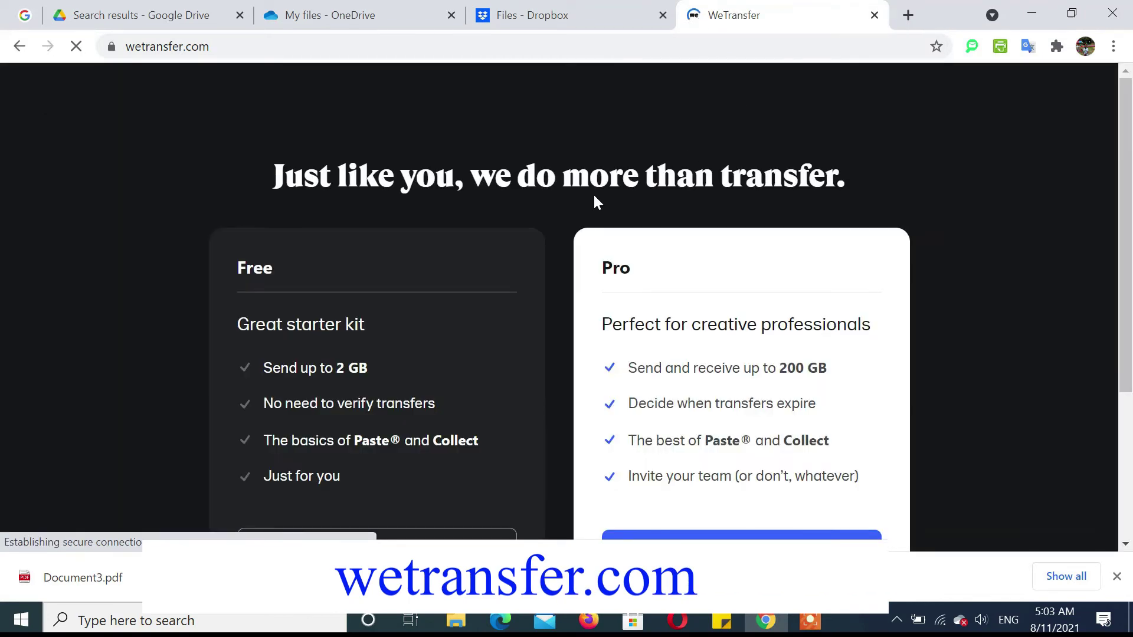
pyautogui.scroll(-2, 929, 252)
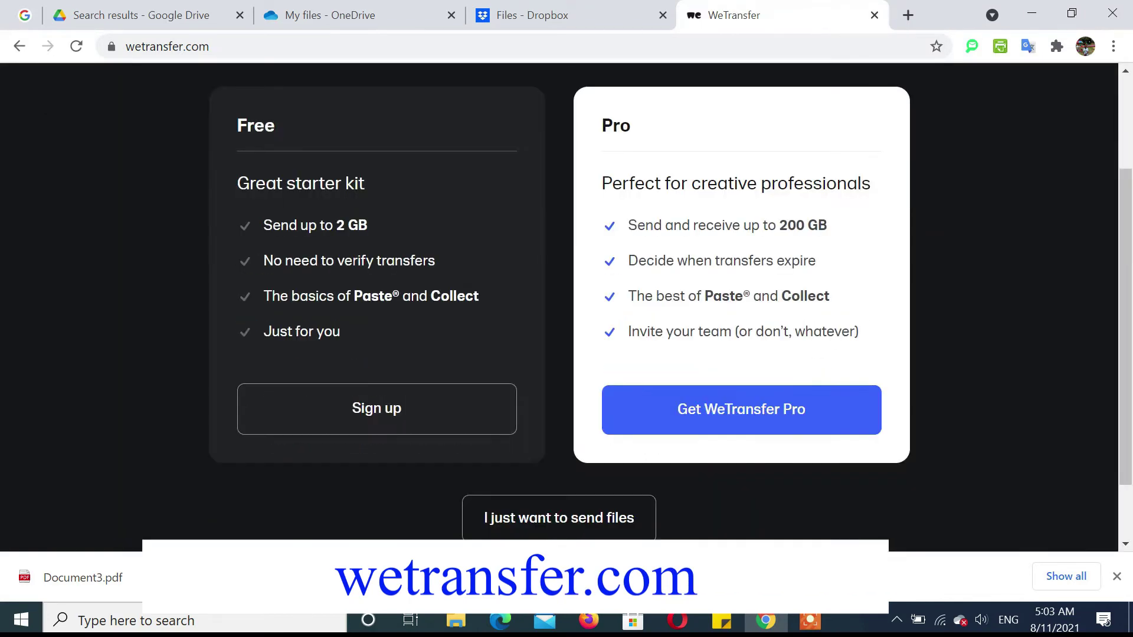
# Add Azure resource Quota Limit(1) (1).docx to a new WeTransfer transfer without signing up.
pyautogui.click(548, 530)
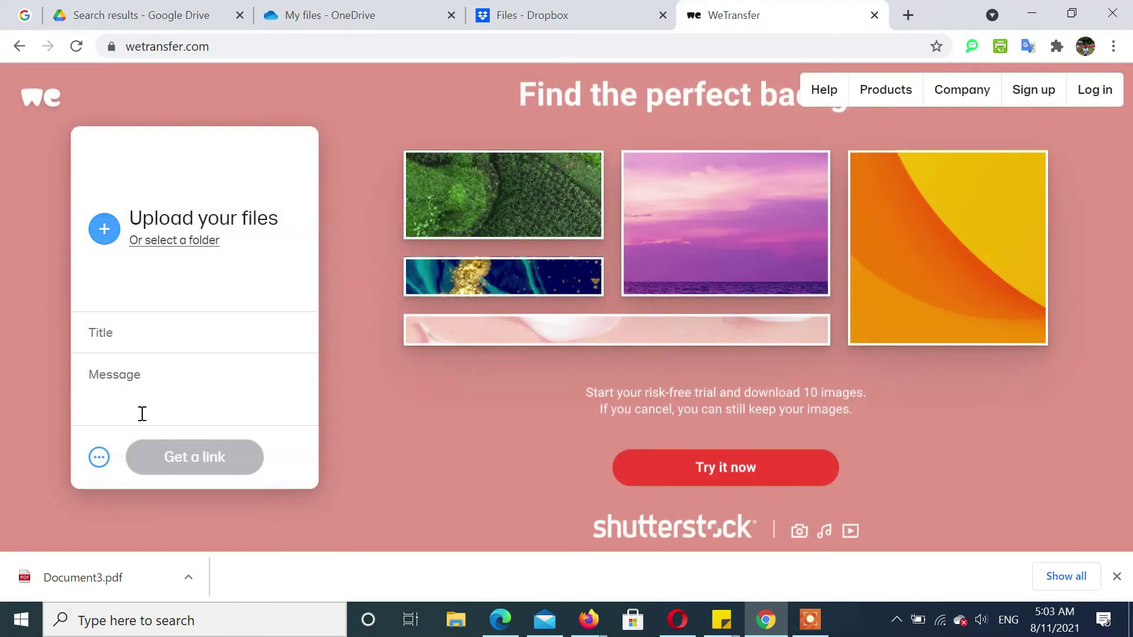
pyautogui.click(104, 229)
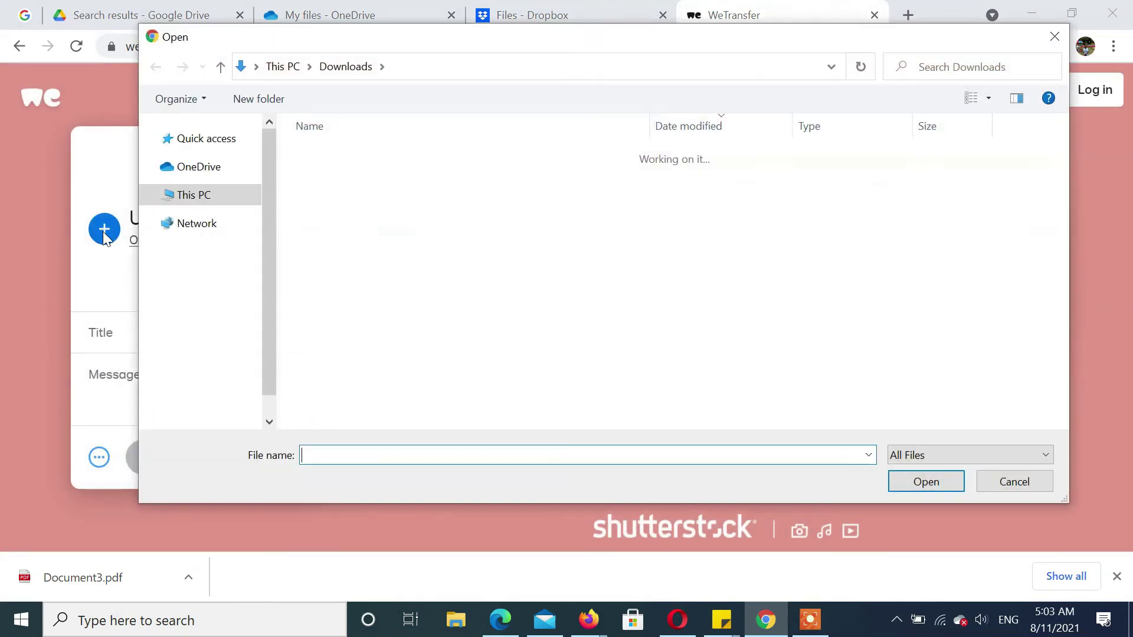
pyautogui.click(384, 194)
pyautogui.click(926, 481)
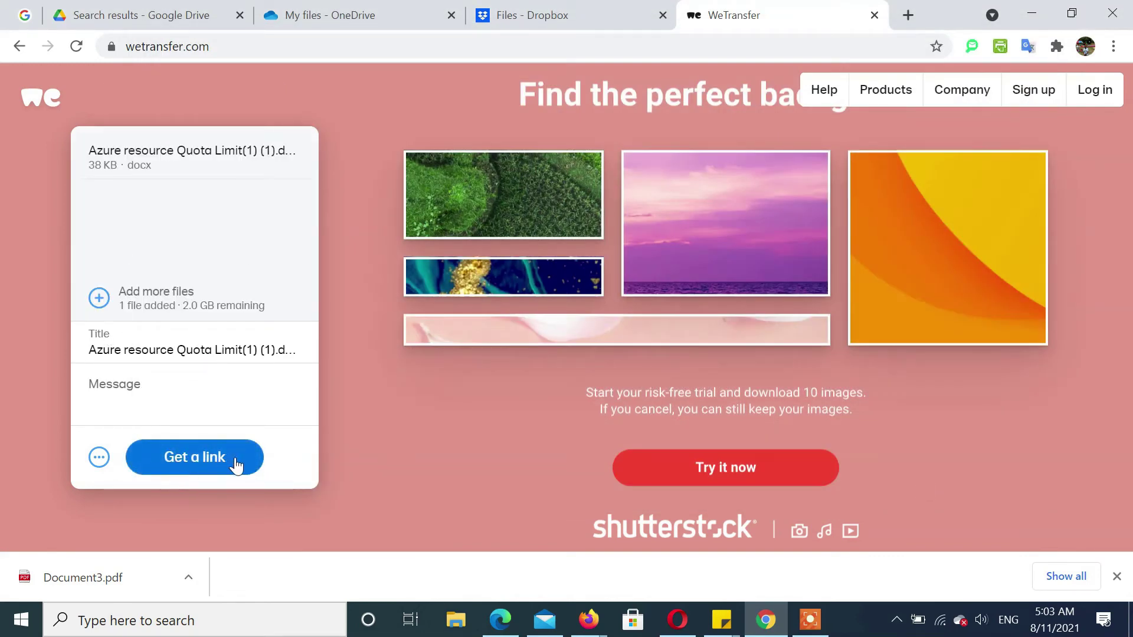
# Generate the transfer's download link, copy it, and close the details panel.
pyautogui.click(99, 458)
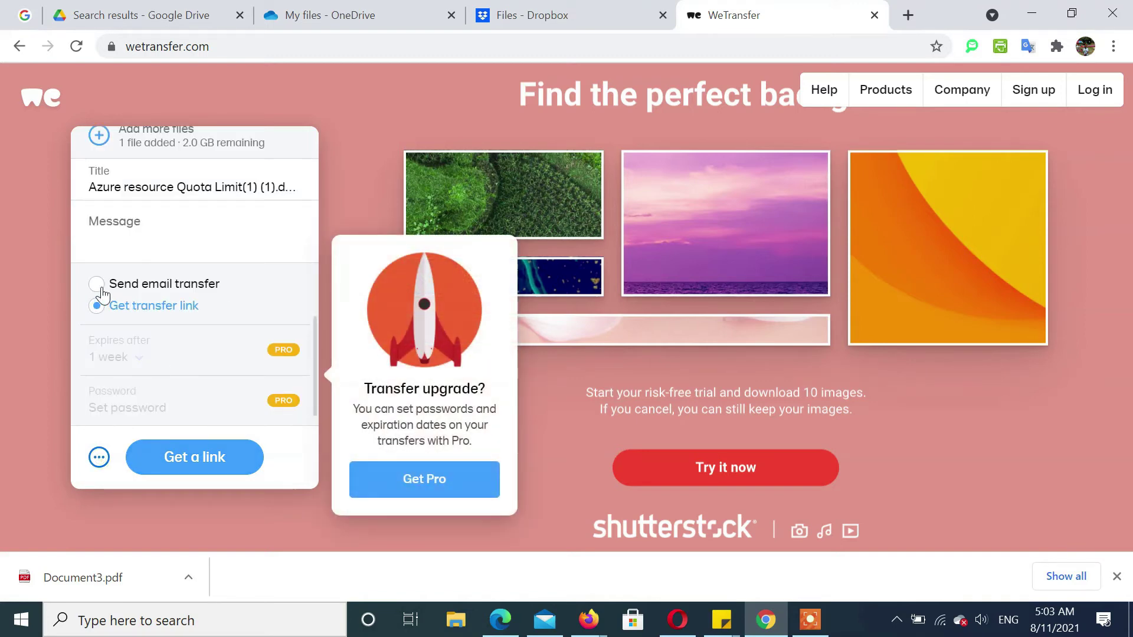
pyautogui.click(92, 464)
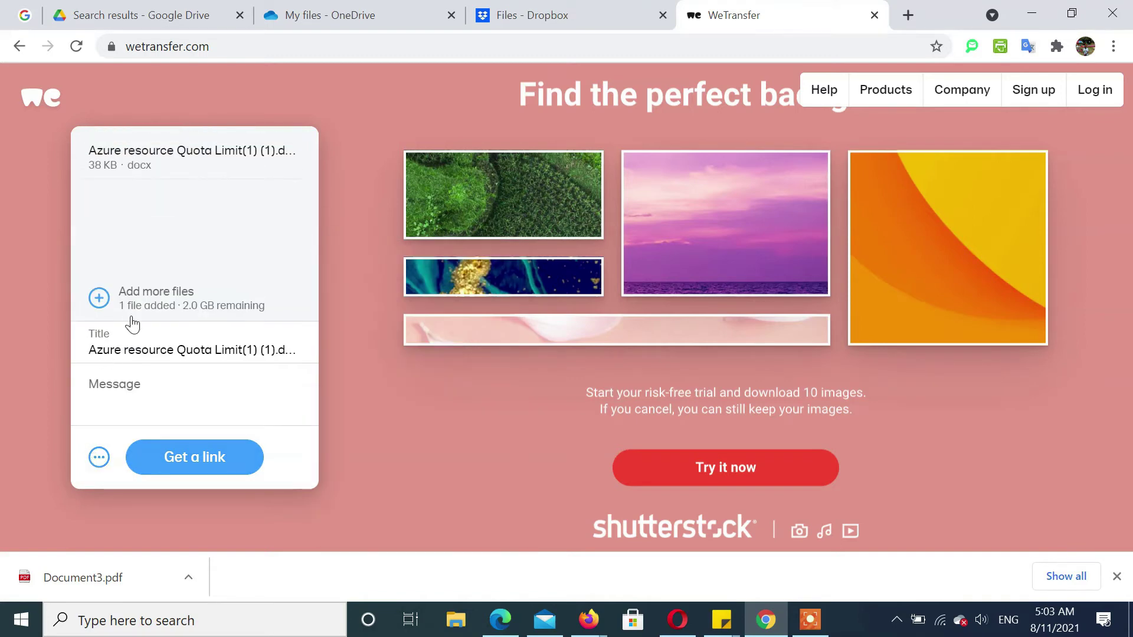
pyautogui.click(192, 461)
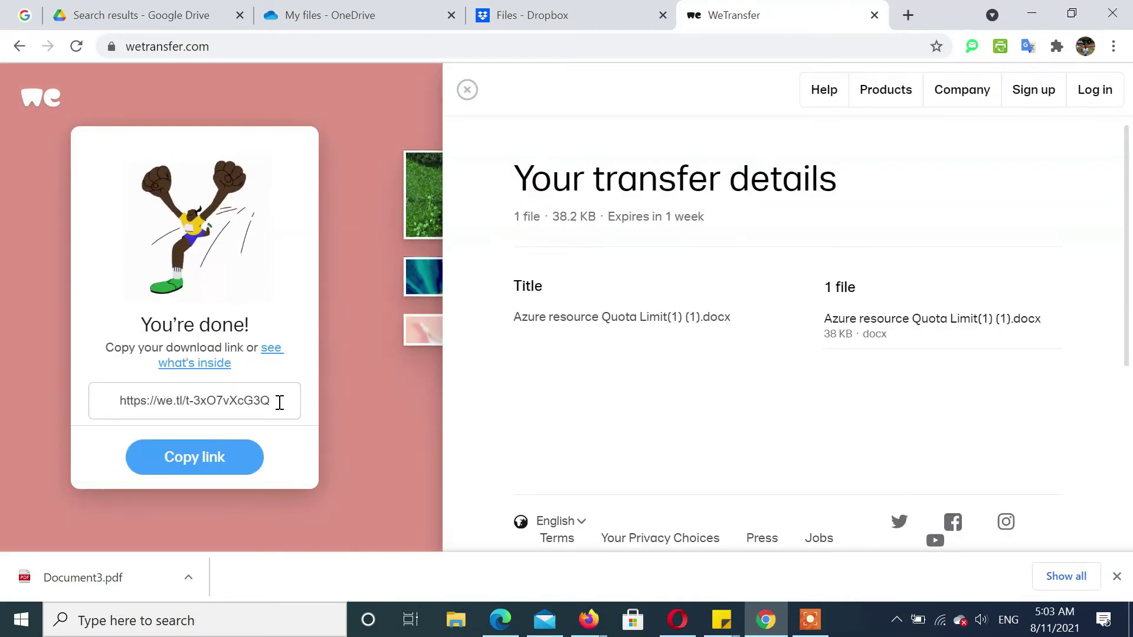
pyautogui.click(278, 399)
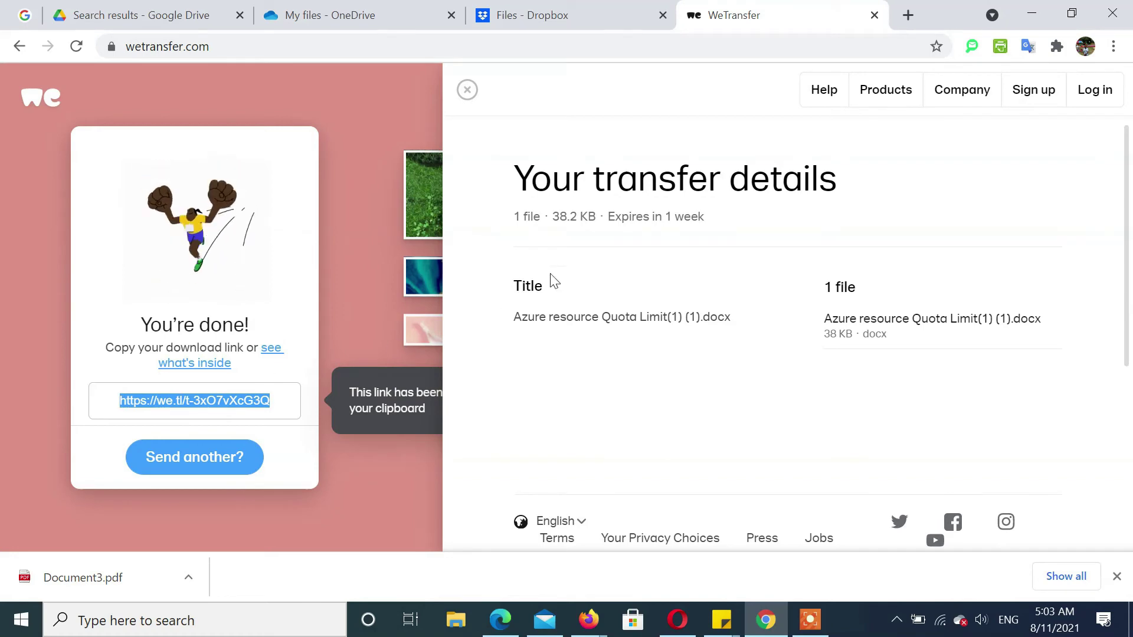
pyautogui.click(467, 90)
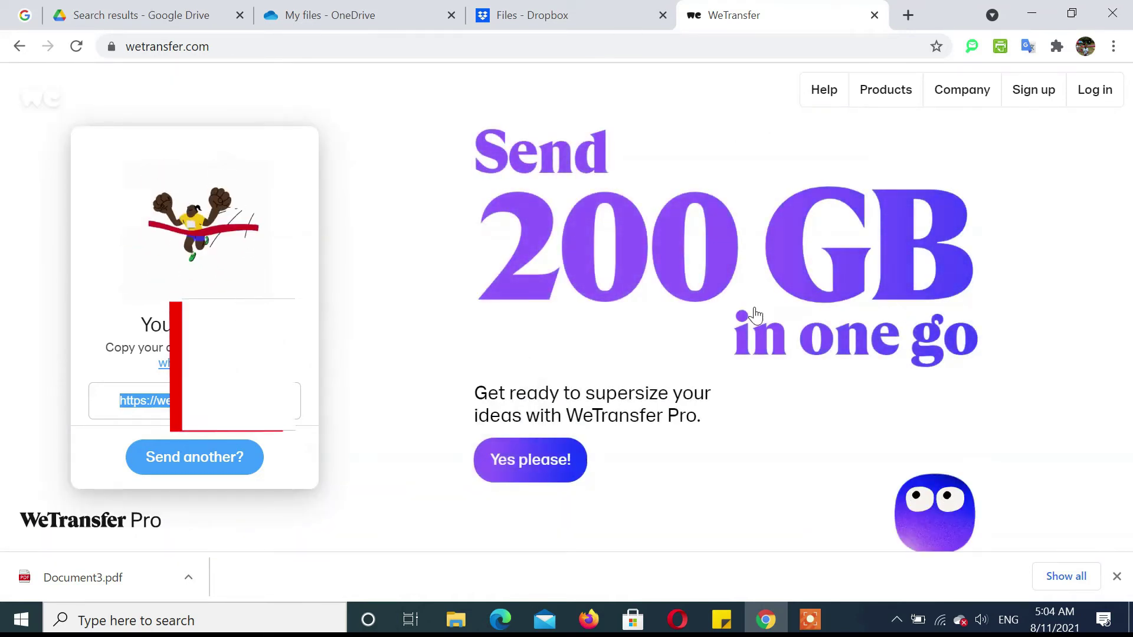
# Load send-anywhere.com from the suggestion for 'send'.
pyautogui.click(412, 47)
pyautogui.write('send-anywhere')
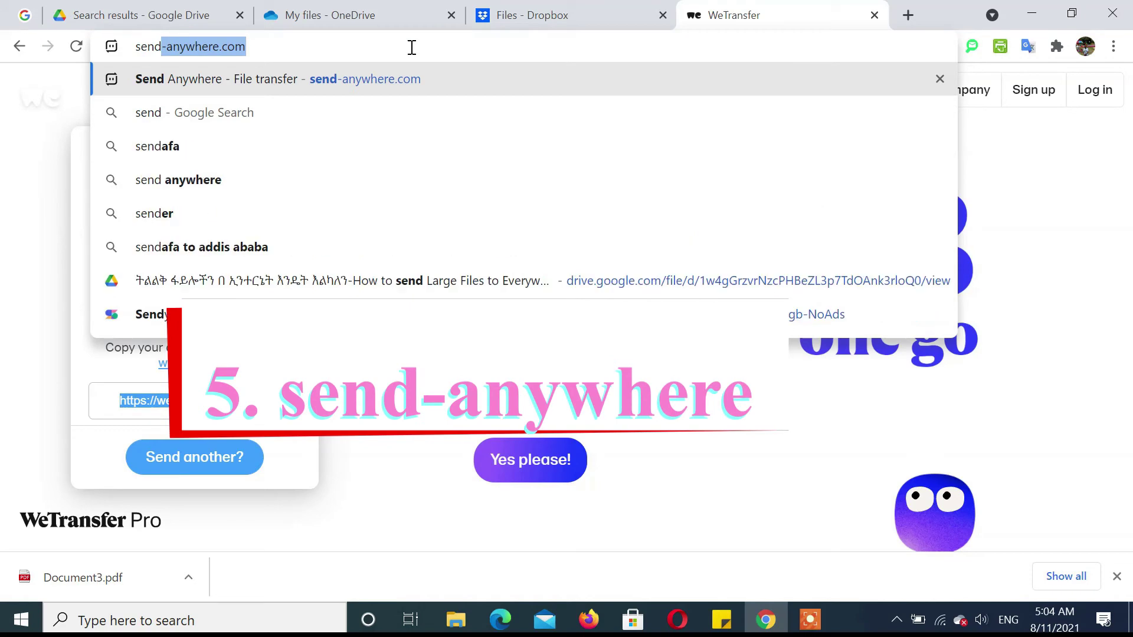
pyautogui.press('Return')
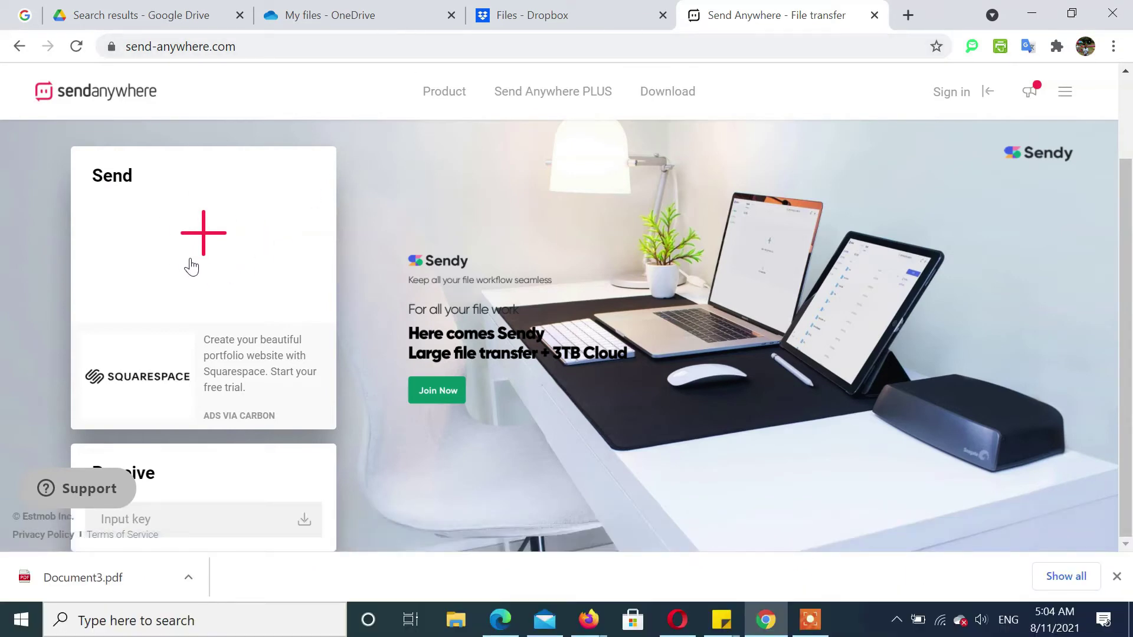
# Send word icon.png from Documents via Send Anywhere to get a 6-digit key, skipping the Sendy ad.
pyautogui.click(204, 235)
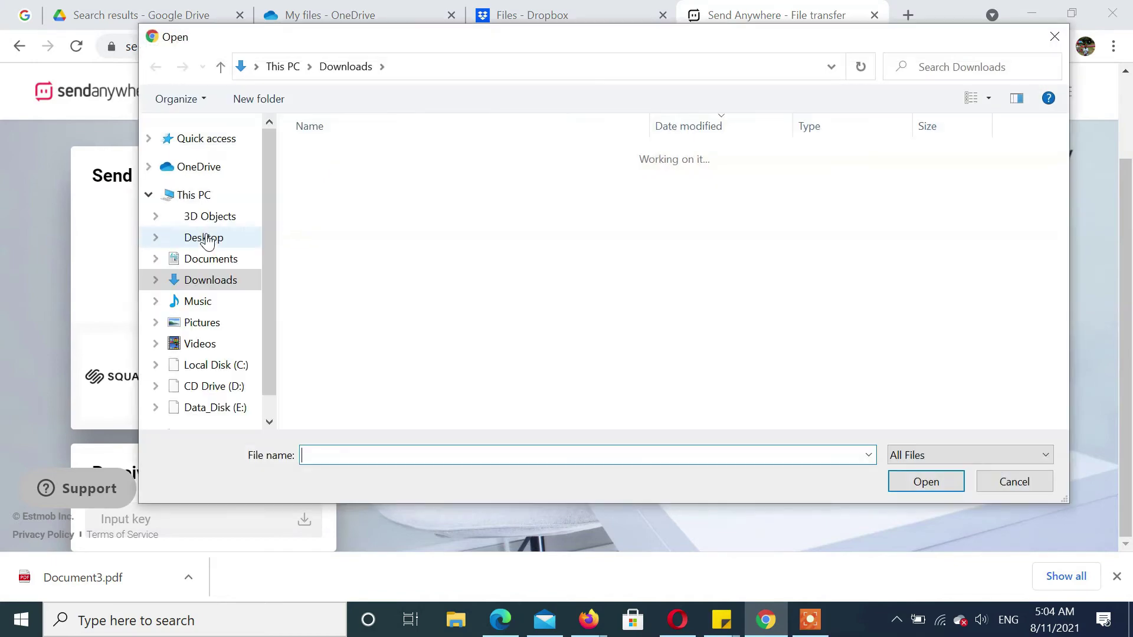
pyautogui.moveTo(1065, 151); pyautogui.dragTo(1061, 281)
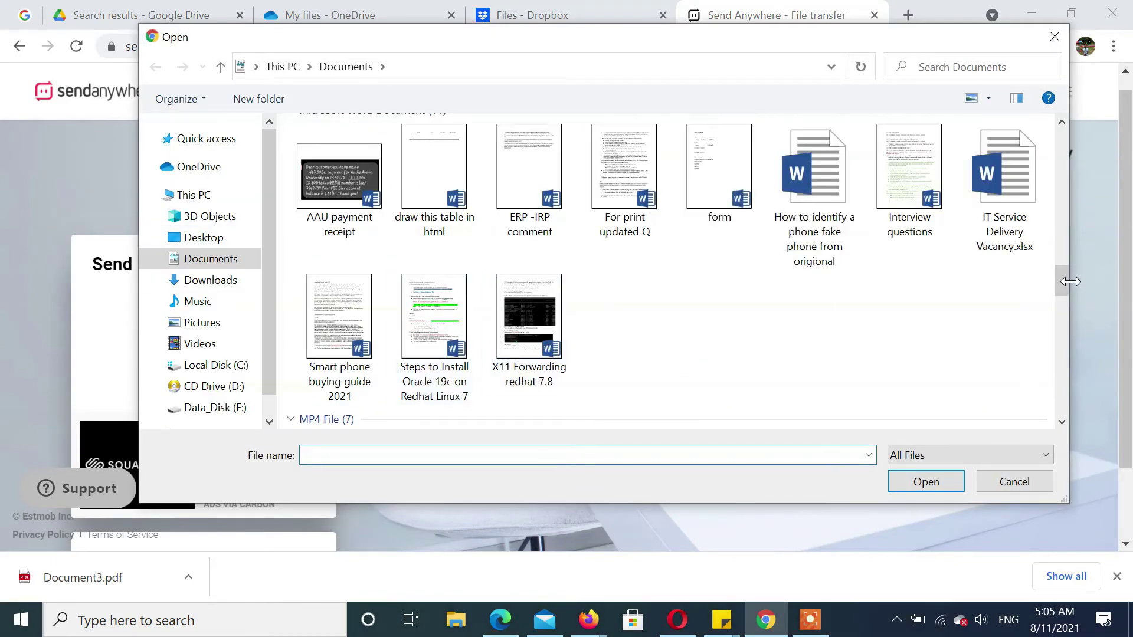
pyautogui.moveTo(1068, 278); pyautogui.dragTo(1061, 354)
pyautogui.click(624, 304)
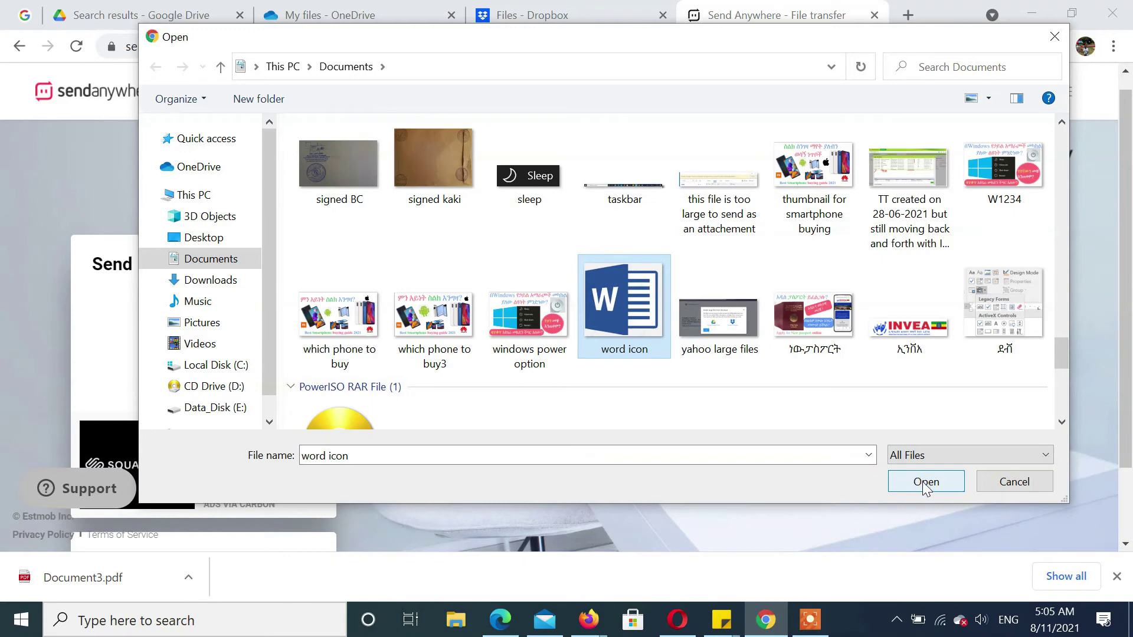
pyautogui.click(924, 482)
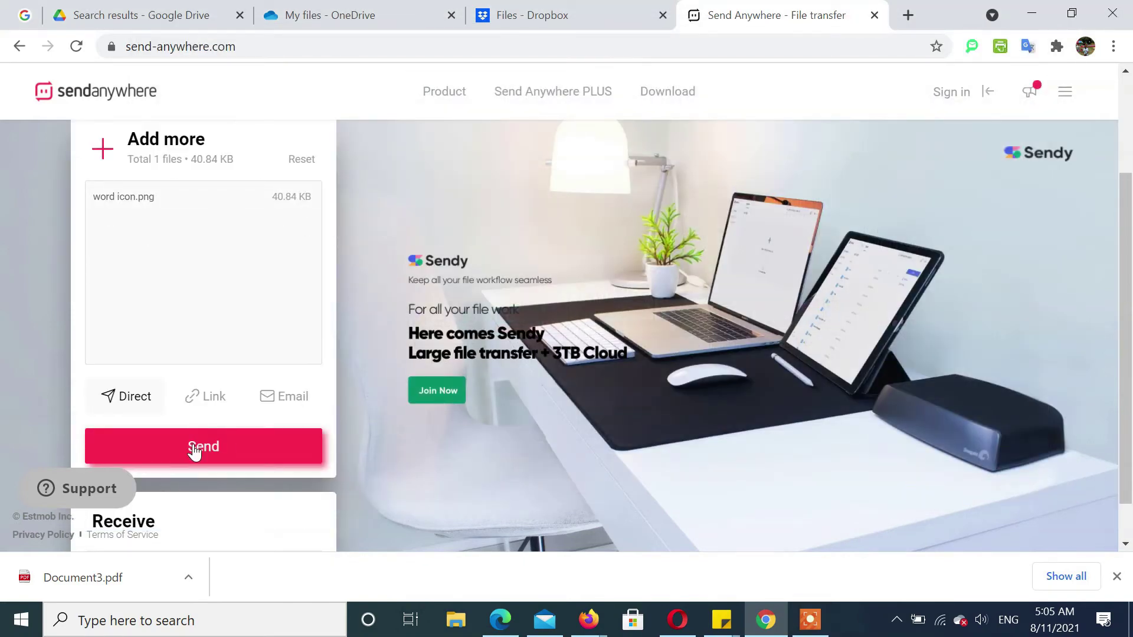
pyautogui.click(194, 452)
pyautogui.click(319, 369)
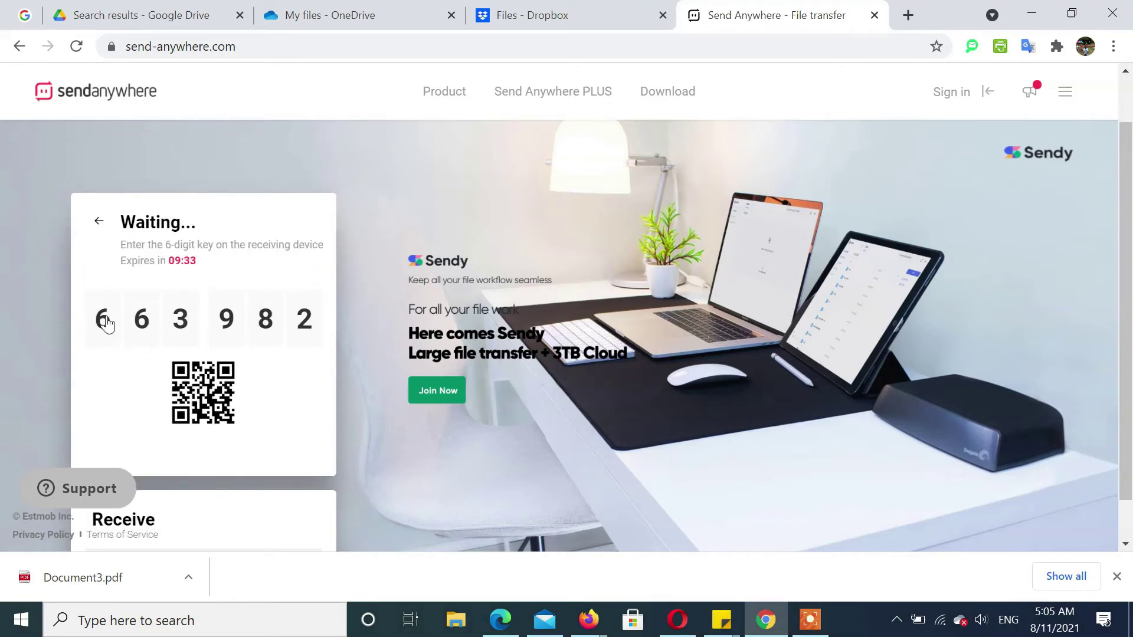
# Replace the Drive link in the sticky note with the 6-digit Send Anywhere key.
pyautogui.click(721, 620)
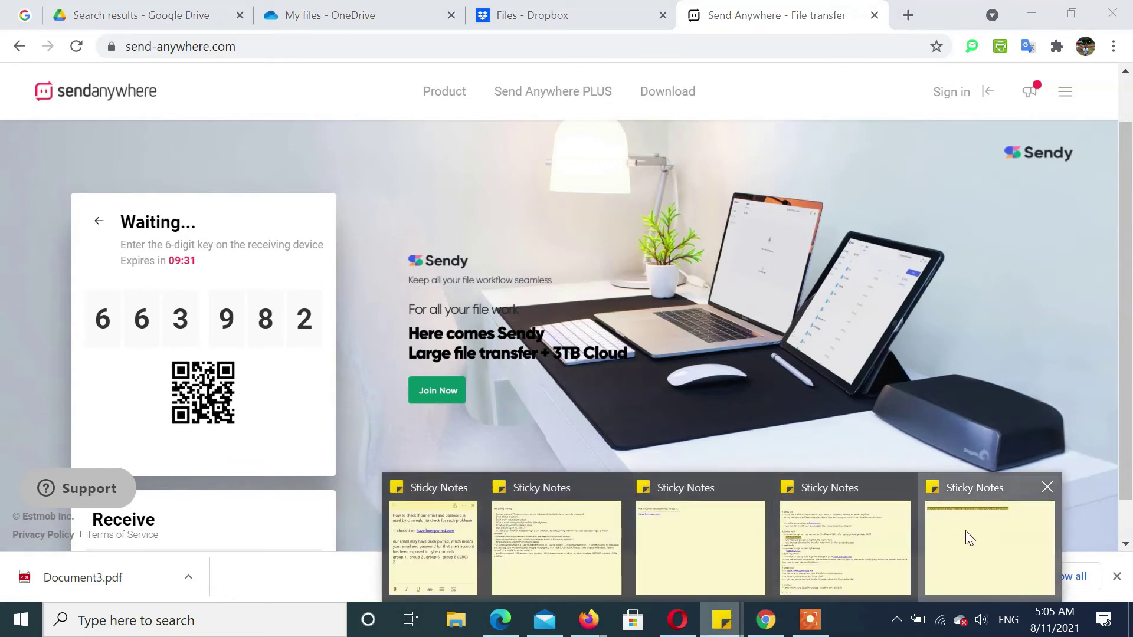
pyautogui.click(966, 530)
pyautogui.press('BackSpace')
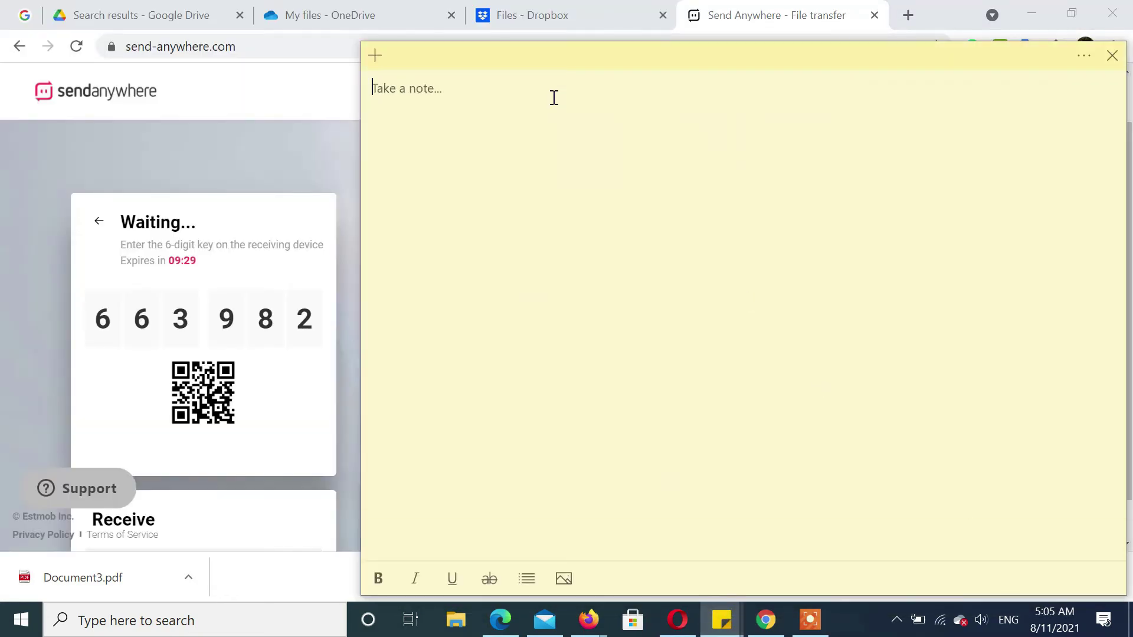
pyautogui.write('663982')
pyautogui.moveTo(413, 87); pyautogui.dragTo(343, 93)
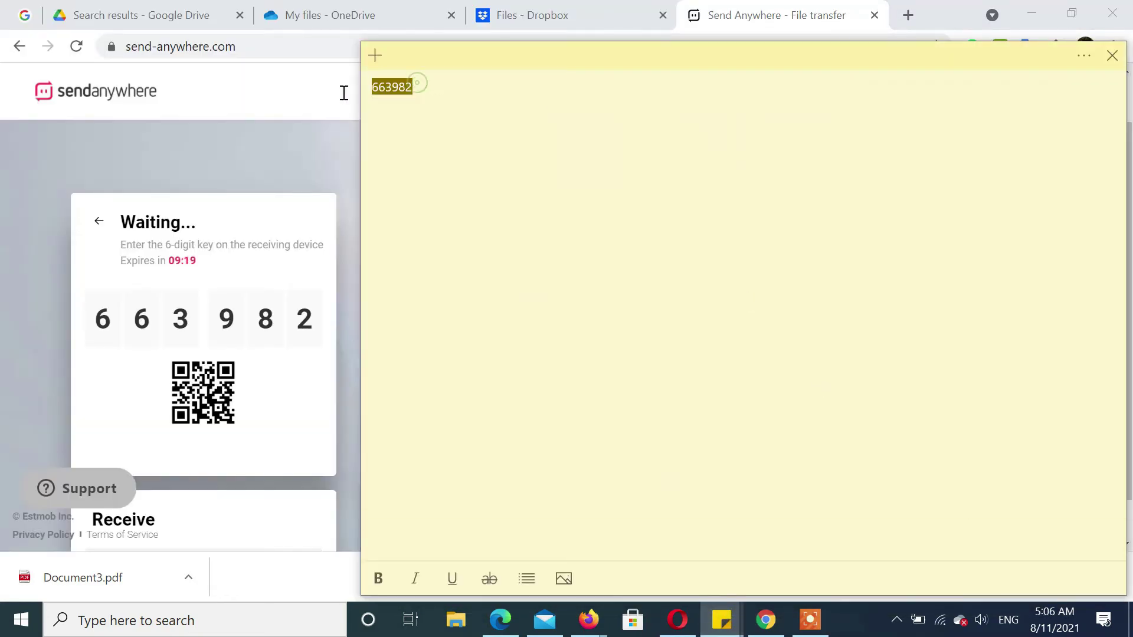
# Back in Chrome's Send Anywhere page, select the site address to copy it.
pyautogui.click(232, 126)
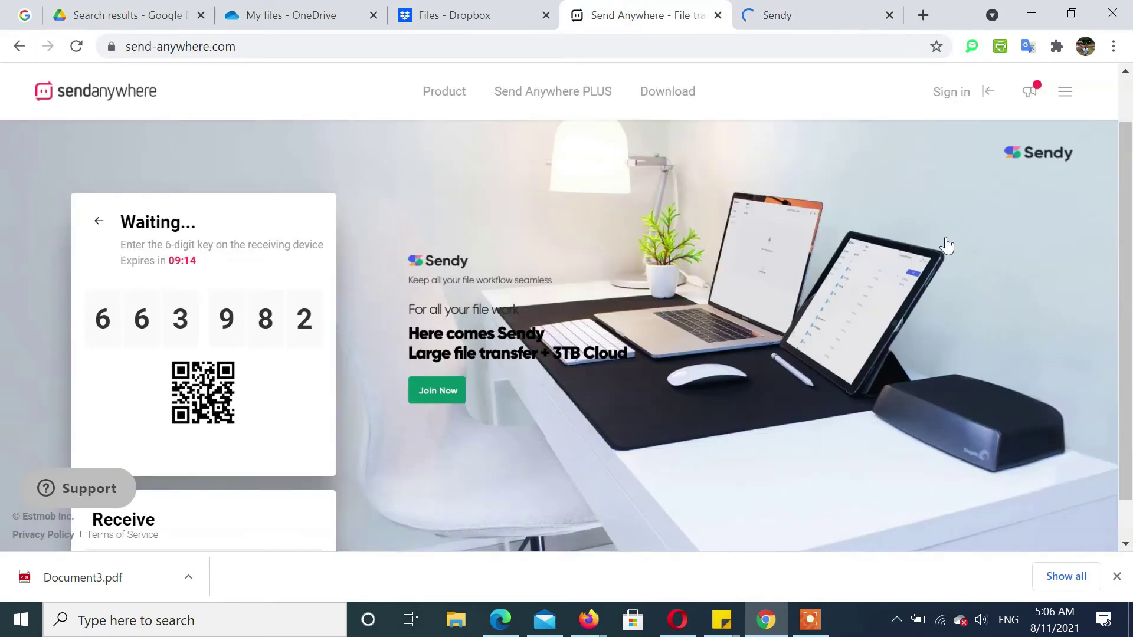
pyautogui.moveTo(1127, 280); pyautogui.dragTo(1131, 316)
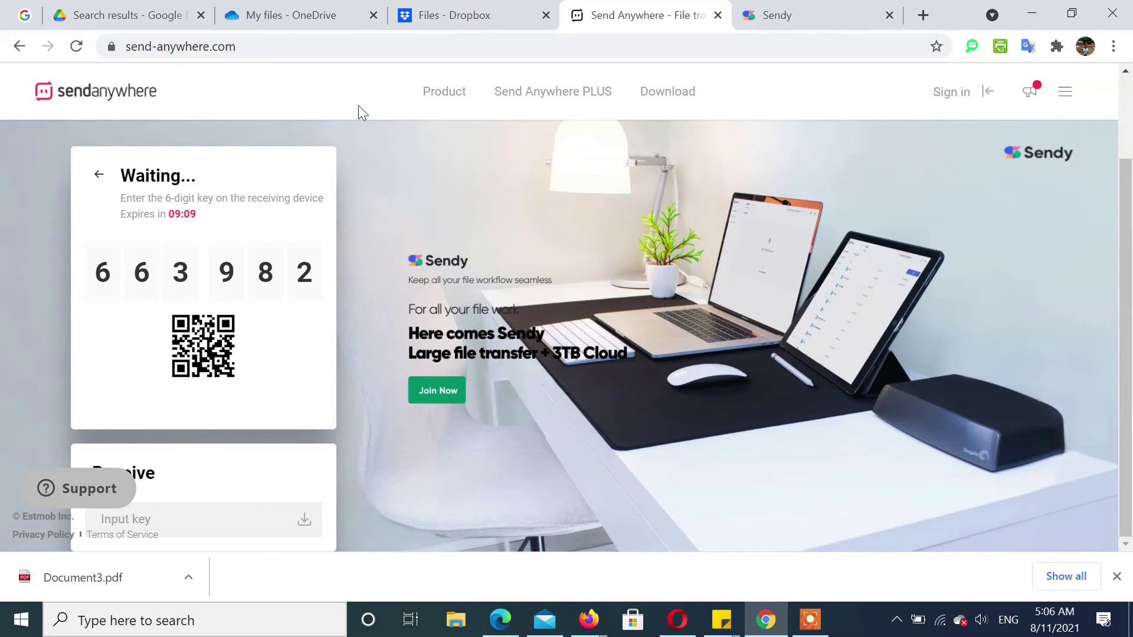
pyautogui.click(247, 47)
pyautogui.hotkey('ctrl', 'c')
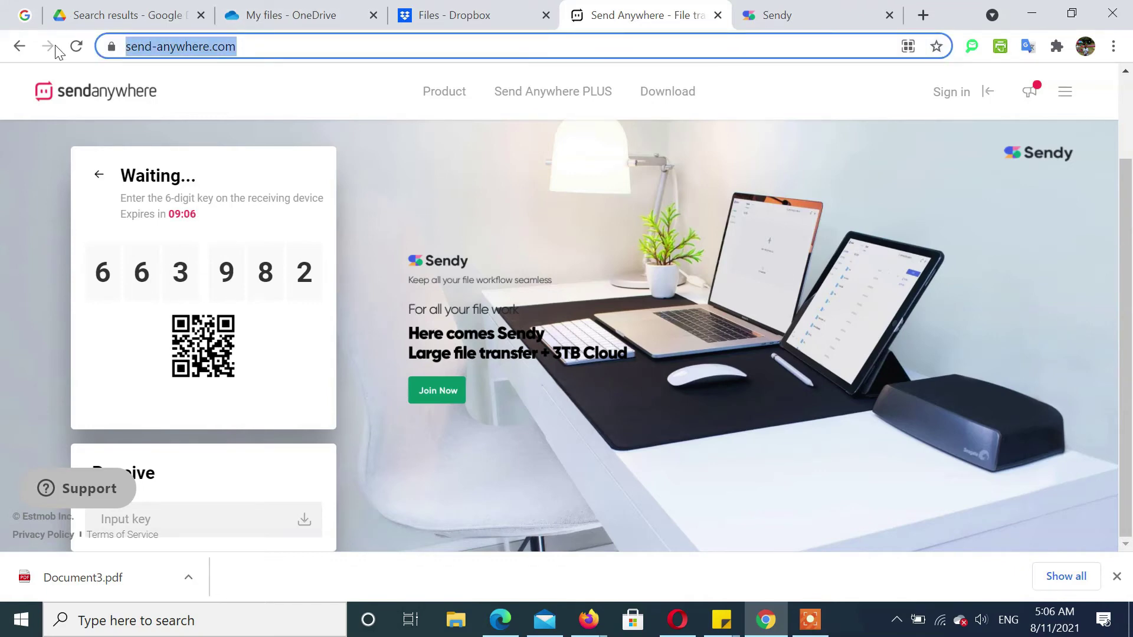
# Load the pasted send-anywhere.com address in Opera.
pyautogui.click(696, 623)
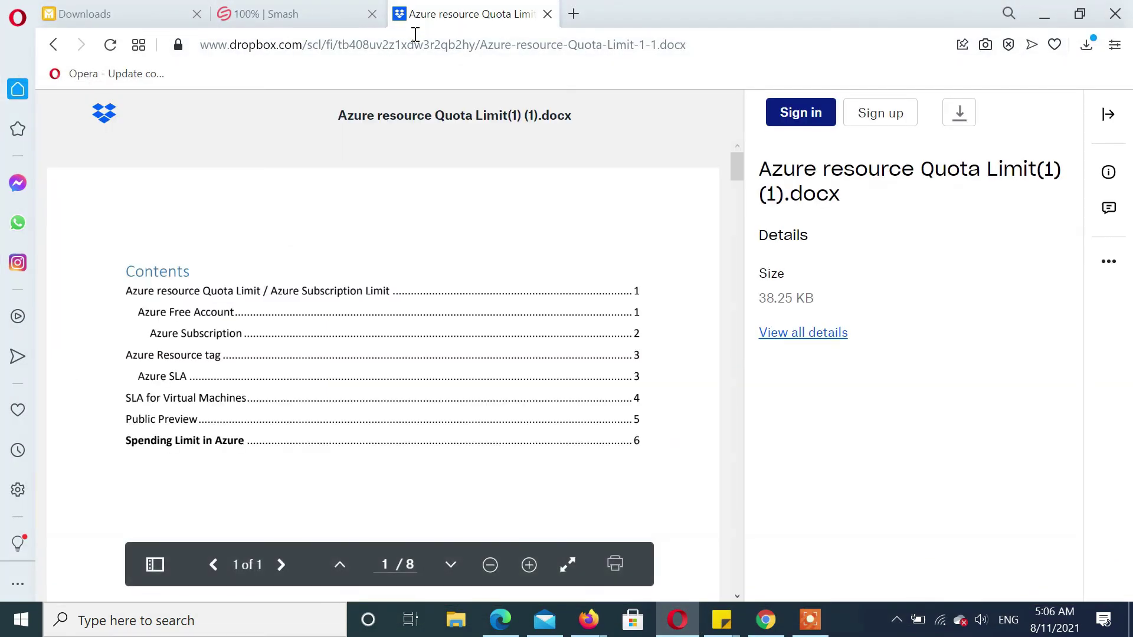
pyautogui.click(417, 46)
pyautogui.hotkey('ctrl', 'v')
pyautogui.press('Return')
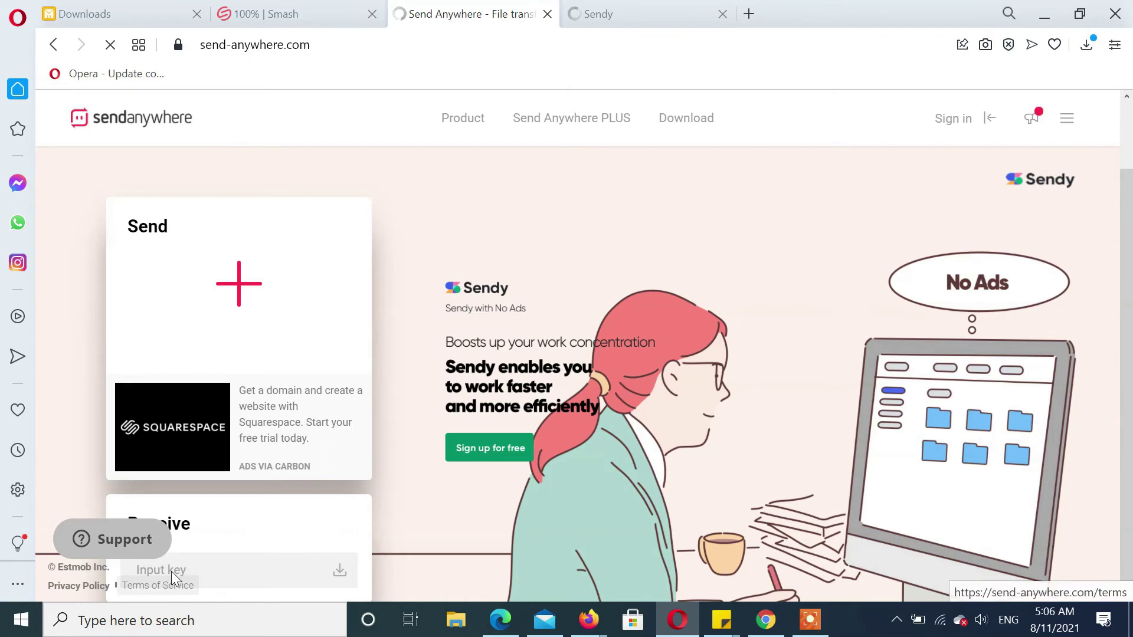
# Paste the 6-digit key into the Receive field and start the download.
pyautogui.click(203, 570)
pyautogui.write('663982')
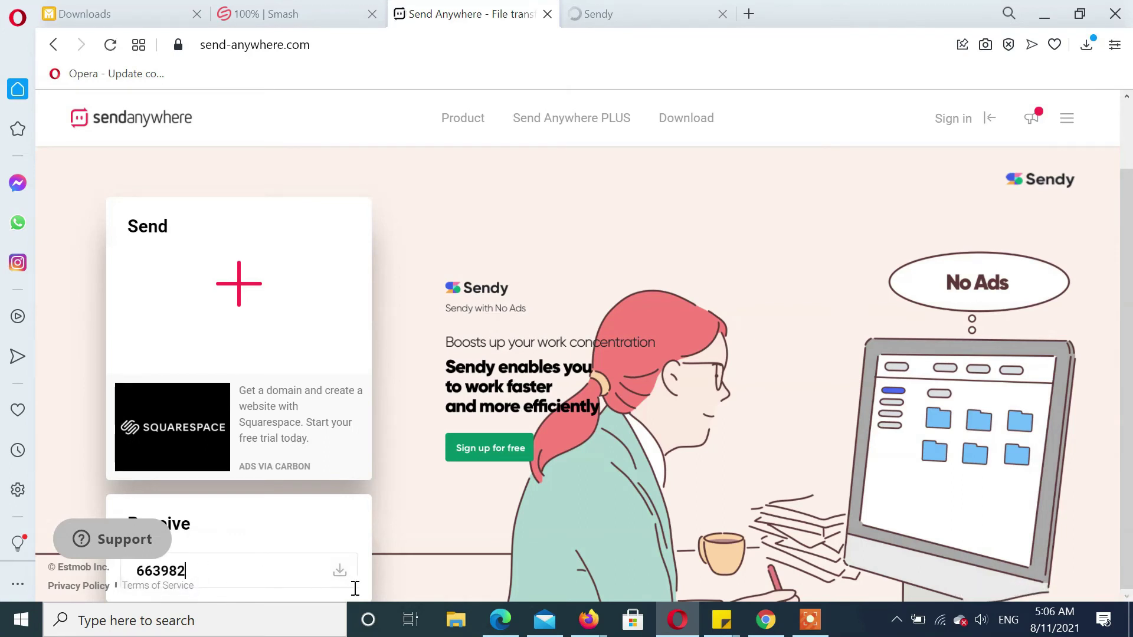
pyautogui.click(348, 576)
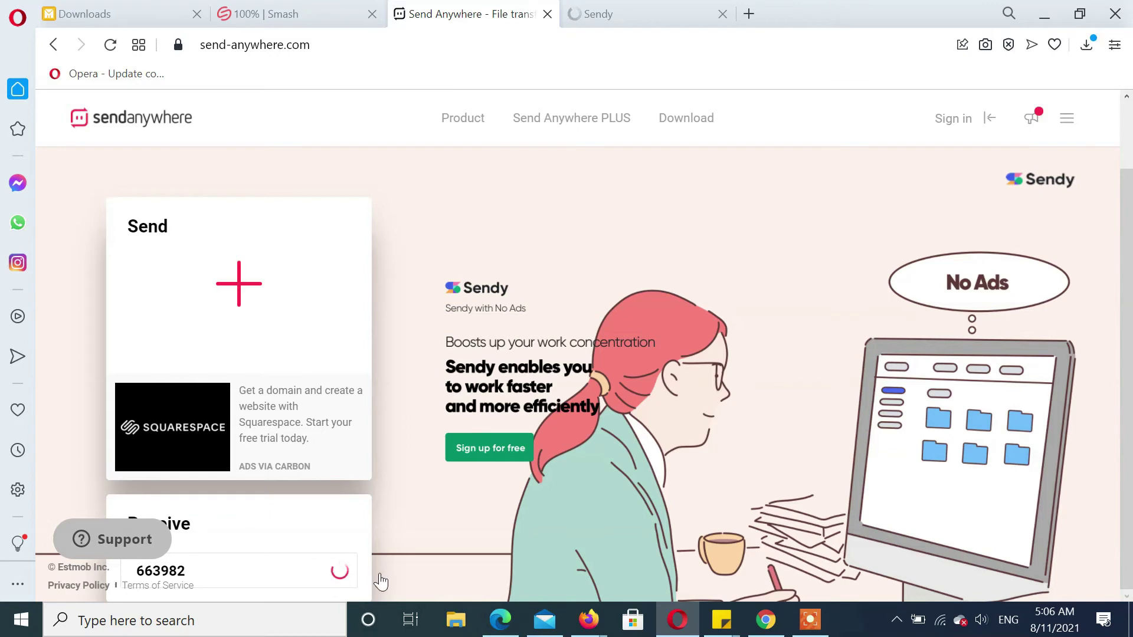